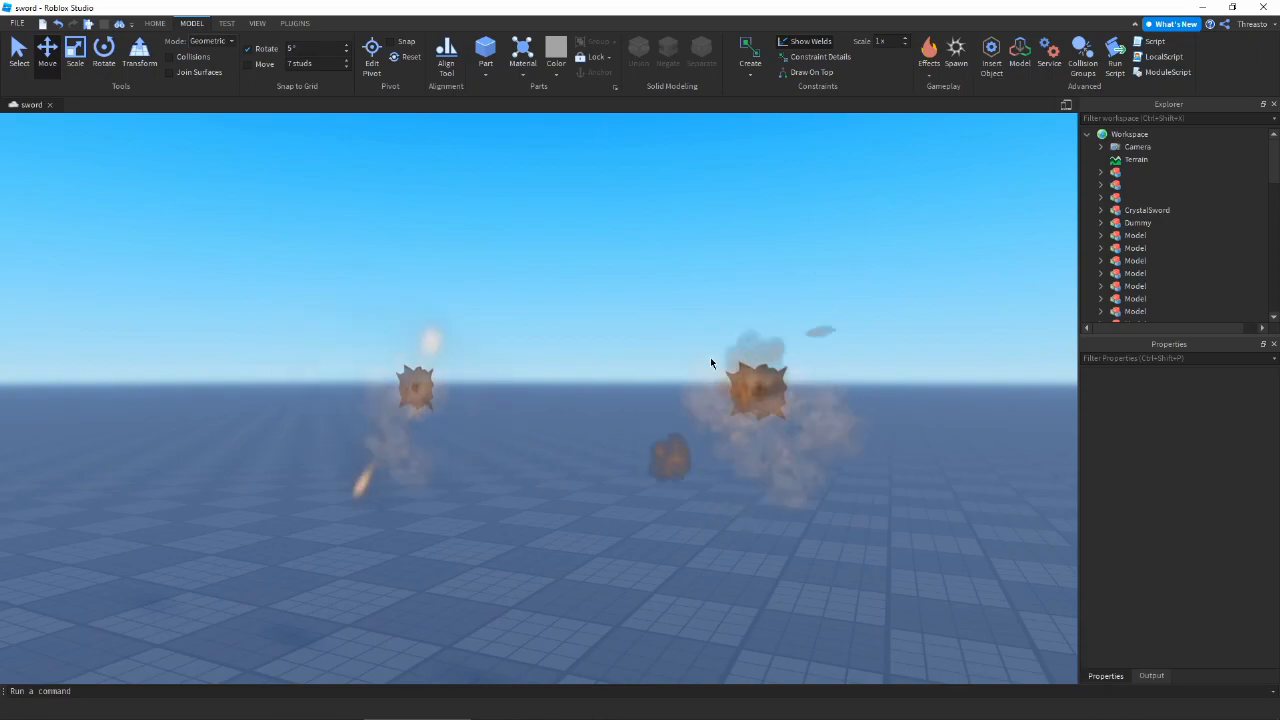
# Look over the bullet impact effects in the scene and check the reference tweet about bullet impact particles in the browser.
pyautogui.press('w')
pyautogui.press('s')
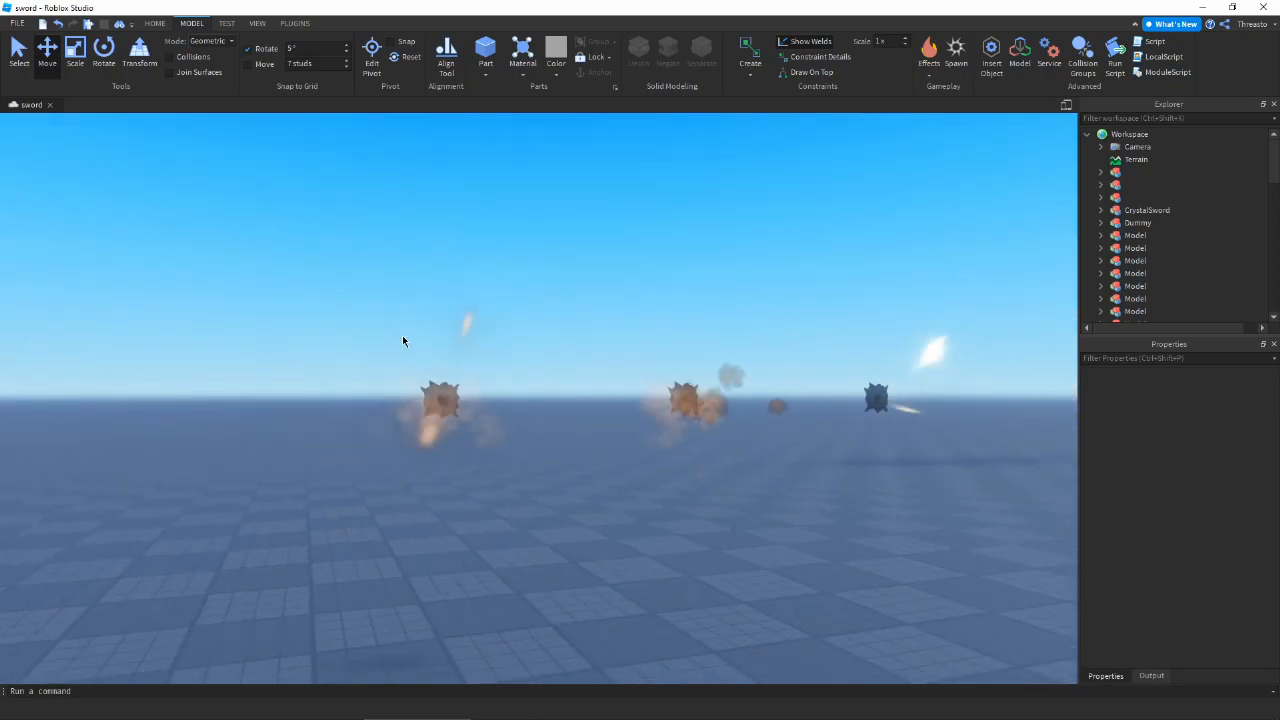
pyautogui.press('w')
pyautogui.moveTo(706, 306); pyautogui.dragTo(740, 306, button='right')
pyautogui.press('w')
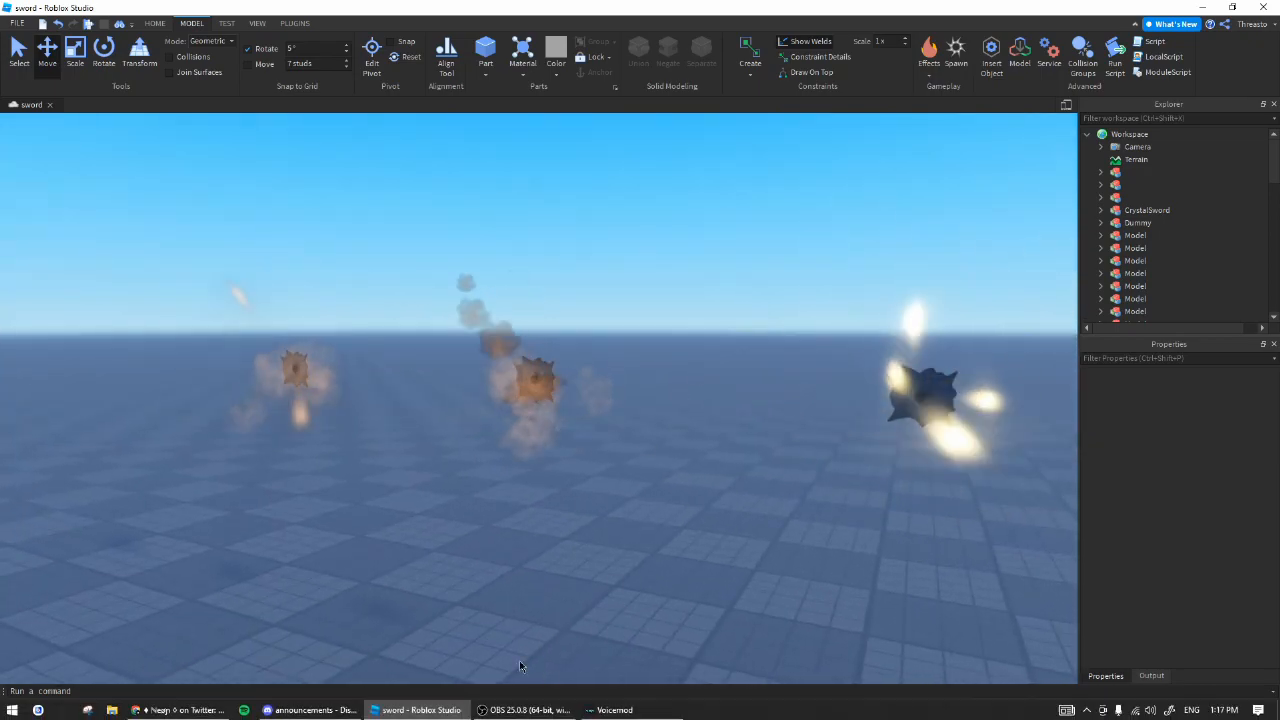
pyautogui.click(180, 710)
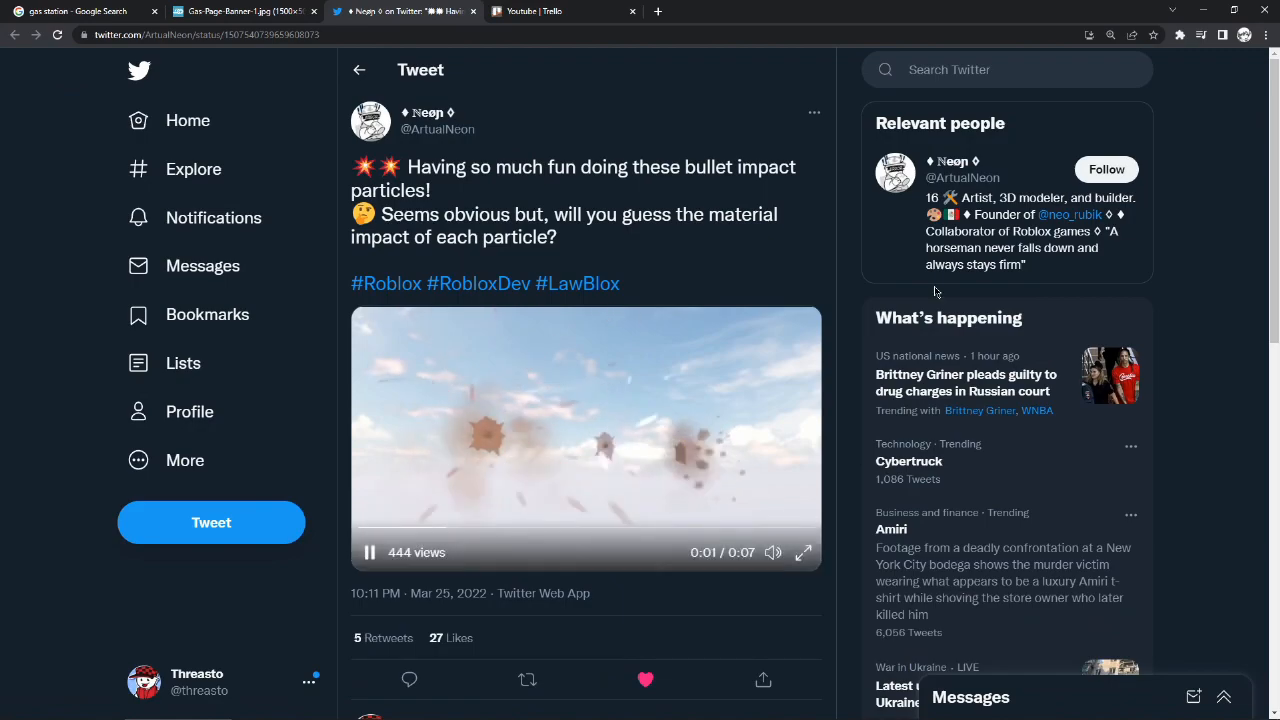
pyautogui.click(1200, 8)
# Examine each of the three bullet impact effects up close and from a distance, including the parts that hold them.
pyautogui.moveTo(676, 341); pyautogui.dragTo(676, 341, button='right')
pyautogui.press('a')
pyautogui.press('d')
pyautogui.moveTo(826, 334); pyautogui.dragTo(826, 338, button='right')
pyautogui.press('w')
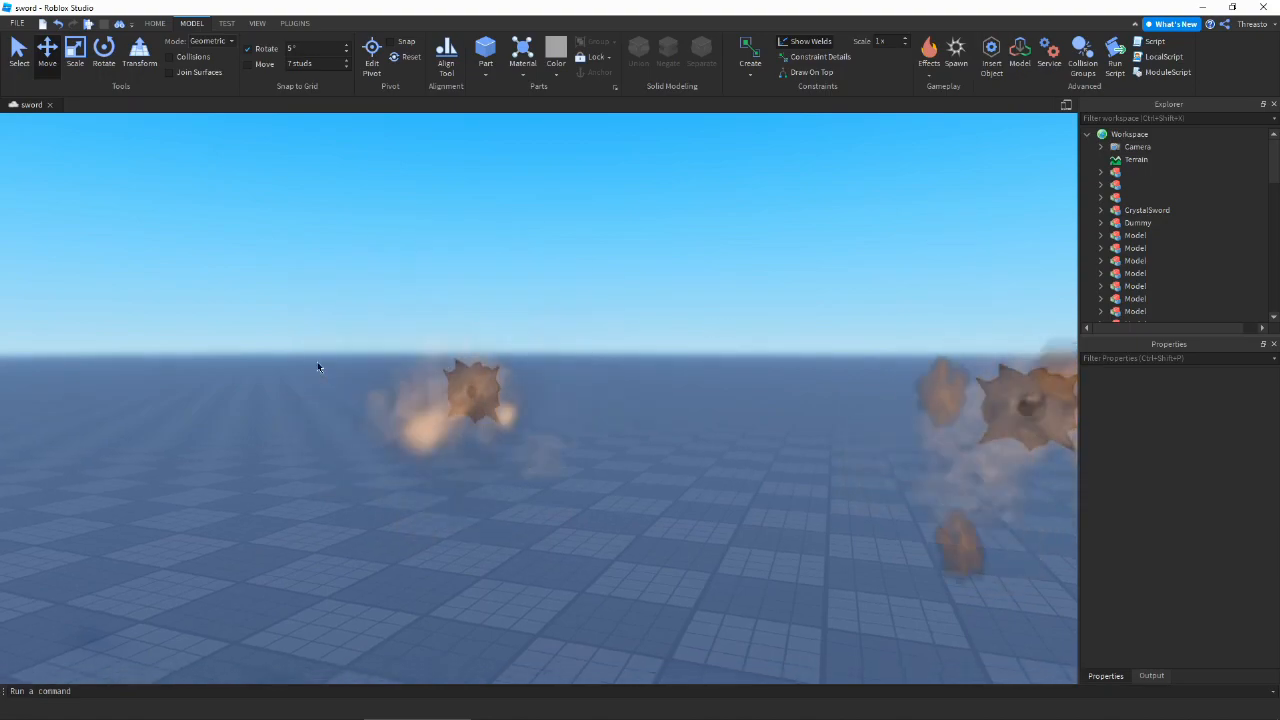
pyautogui.moveTo(604, 342); pyautogui.dragTo(604, 342, button='right')
pyautogui.press('d')
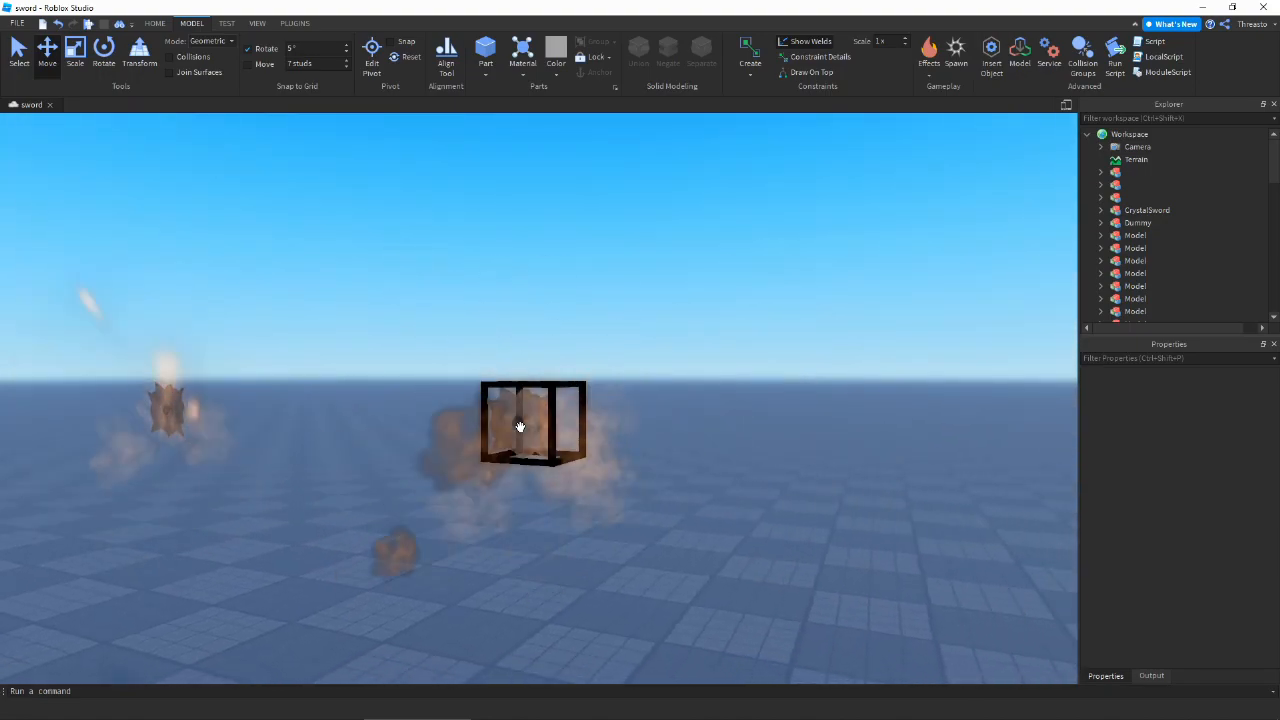
pyautogui.moveTo(520, 426); pyautogui.dragTo(520, 426, button='right')
pyautogui.press('d')
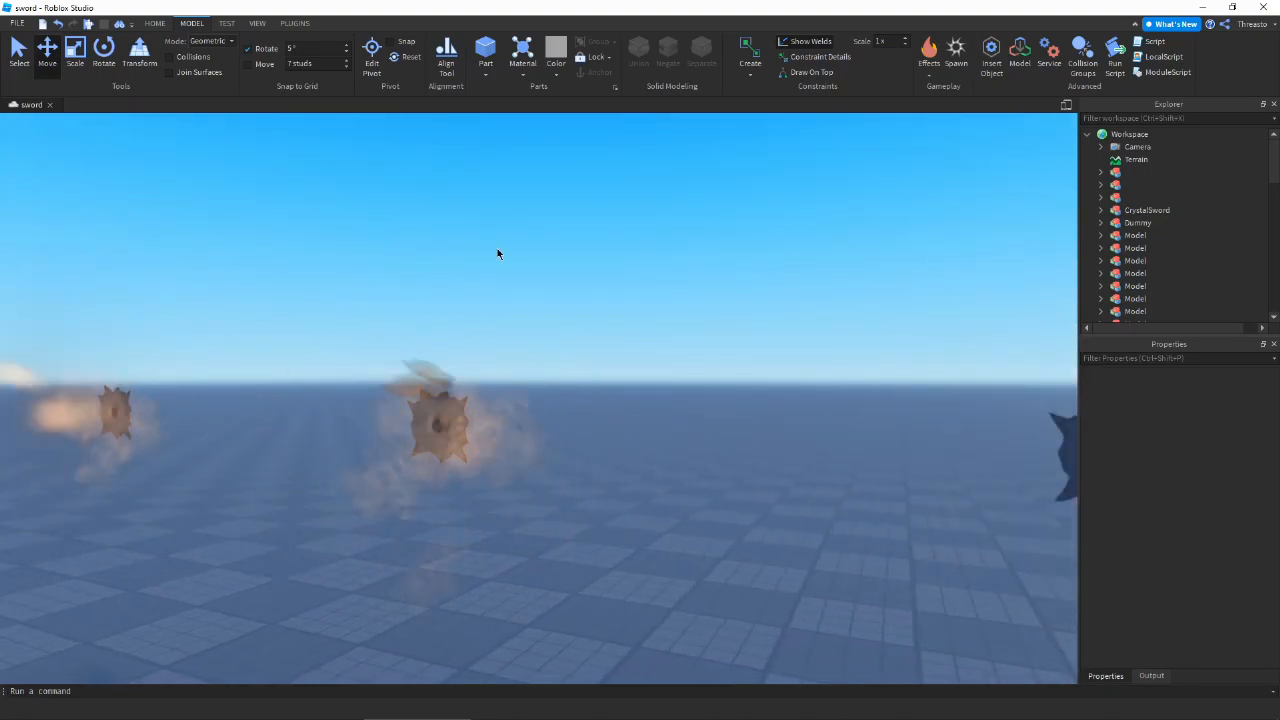
pyautogui.press('d')
pyautogui.moveTo(512, 442); pyautogui.dragTo(512, 442, button='right')
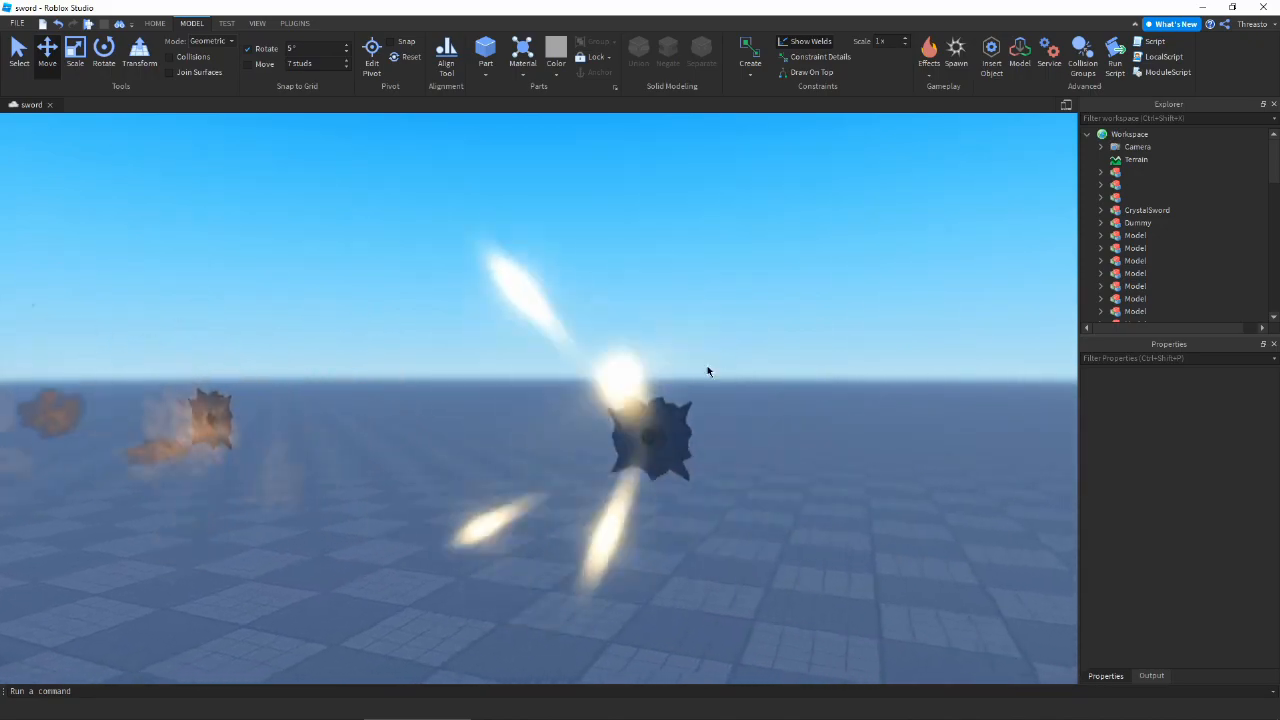
pyautogui.moveTo(719, 315); pyautogui.dragTo(719, 315, button='right')
pyautogui.press('s')
pyautogui.press('w')
pyautogui.press('s')
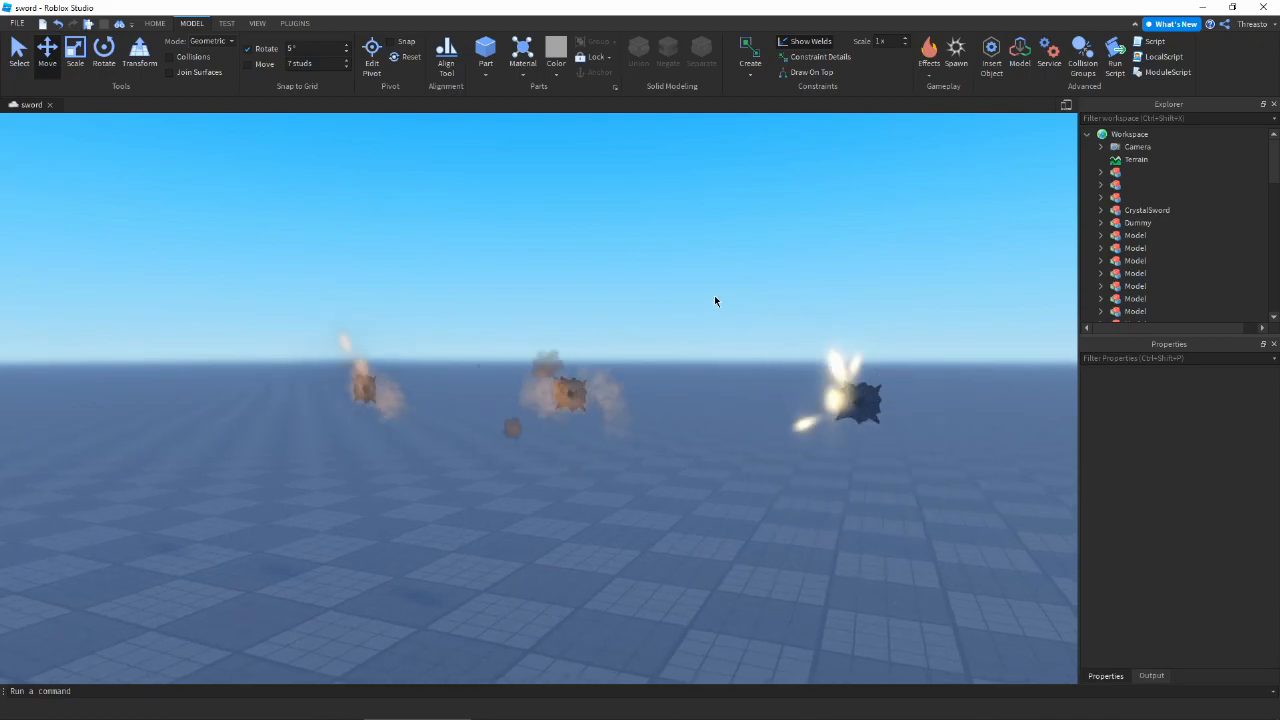
pyautogui.moveTo(714, 296); pyautogui.dragTo(716, 292, button='right')
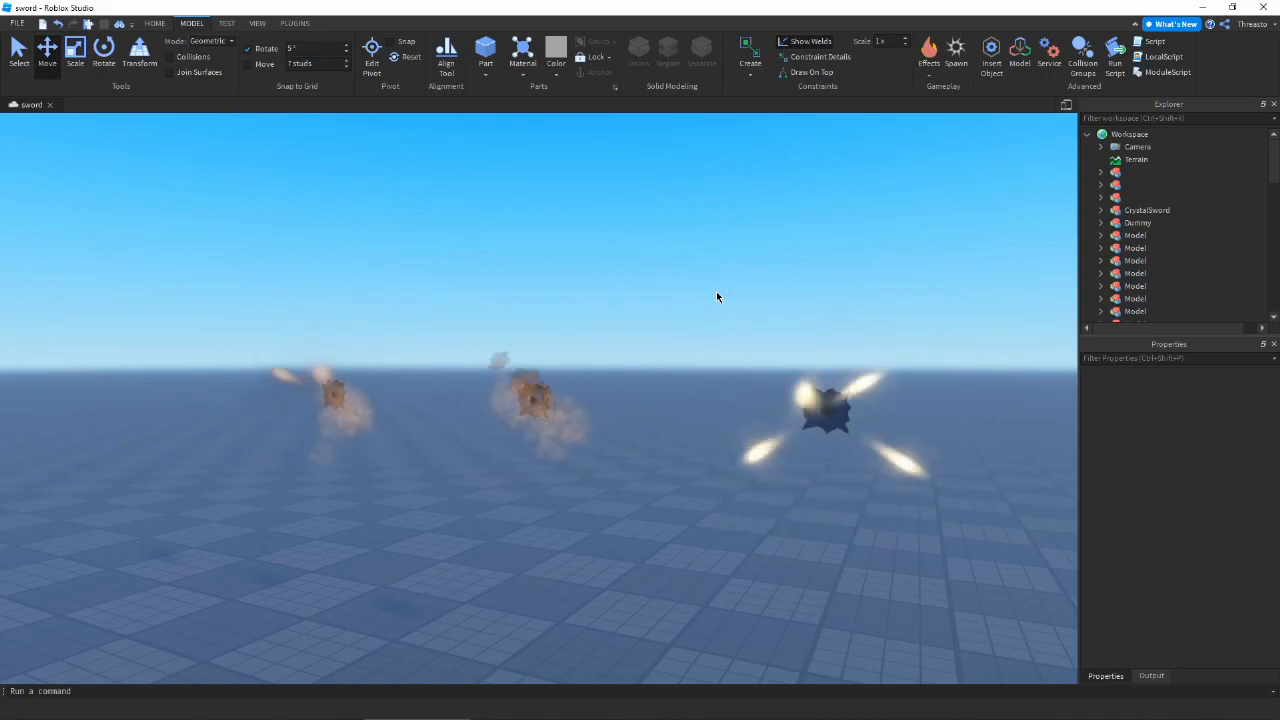
pyautogui.moveTo(130, 290); pyautogui.dragTo(977, 550)
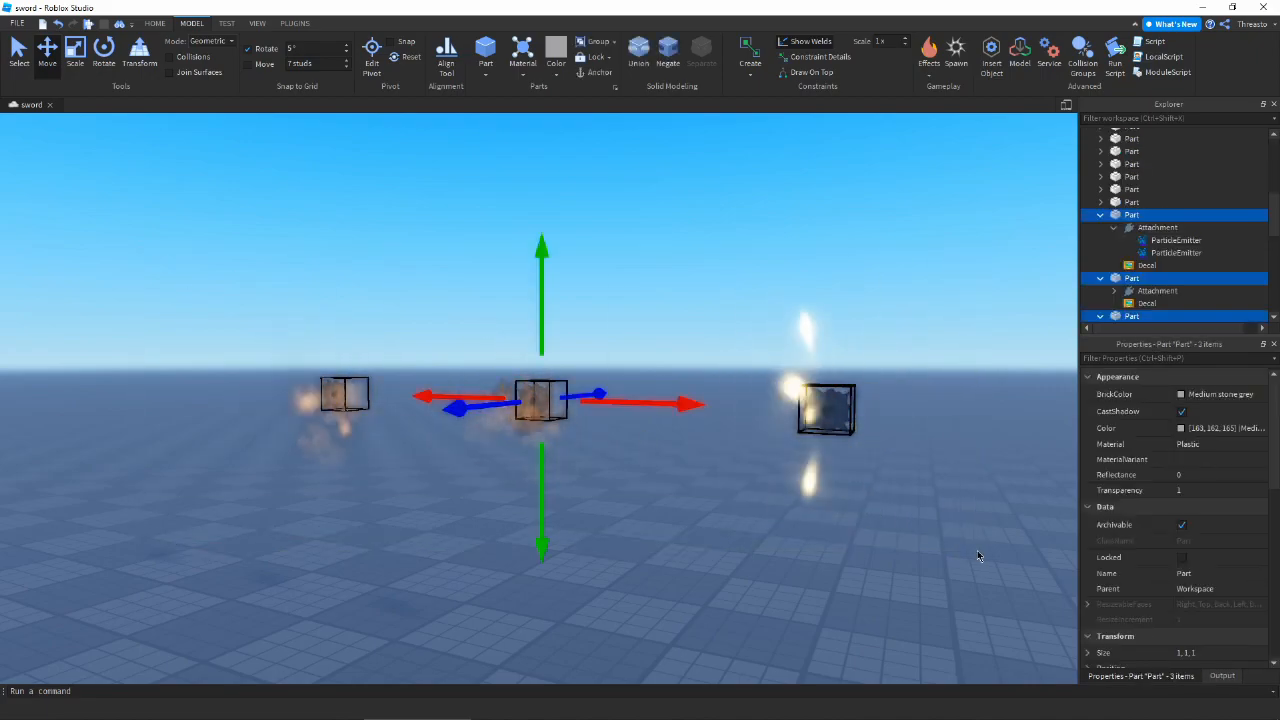
pyautogui.click(977, 550)
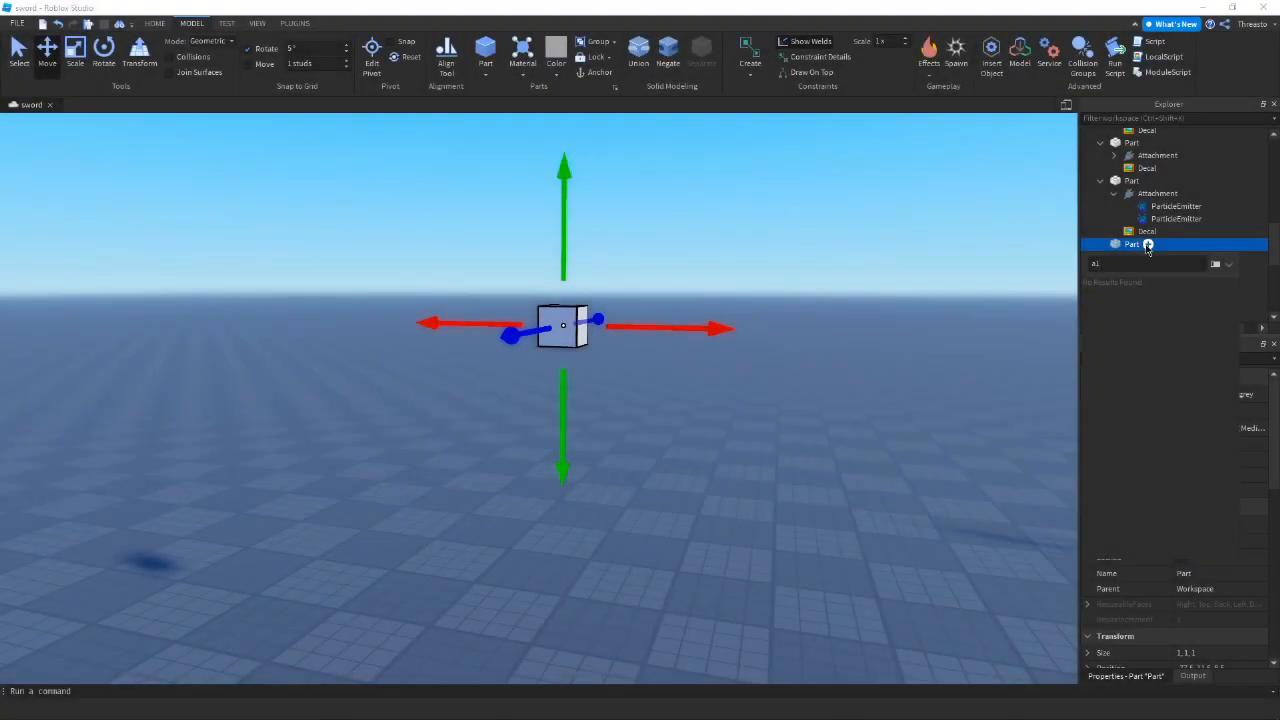
# Add an Attachment to the new part and insert a ParticleEmitter inside that attachment.
pyautogui.press('BackSpace')
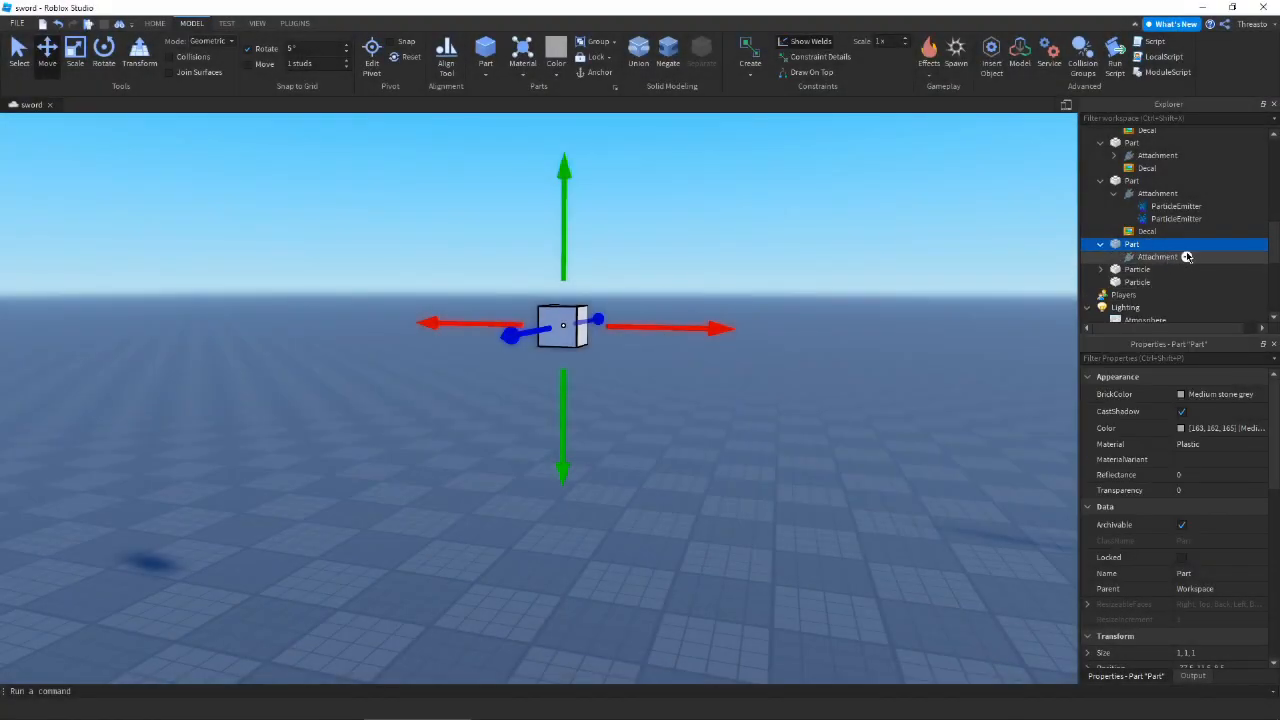
pyautogui.click(1187, 257)
pyautogui.click(1130, 337)
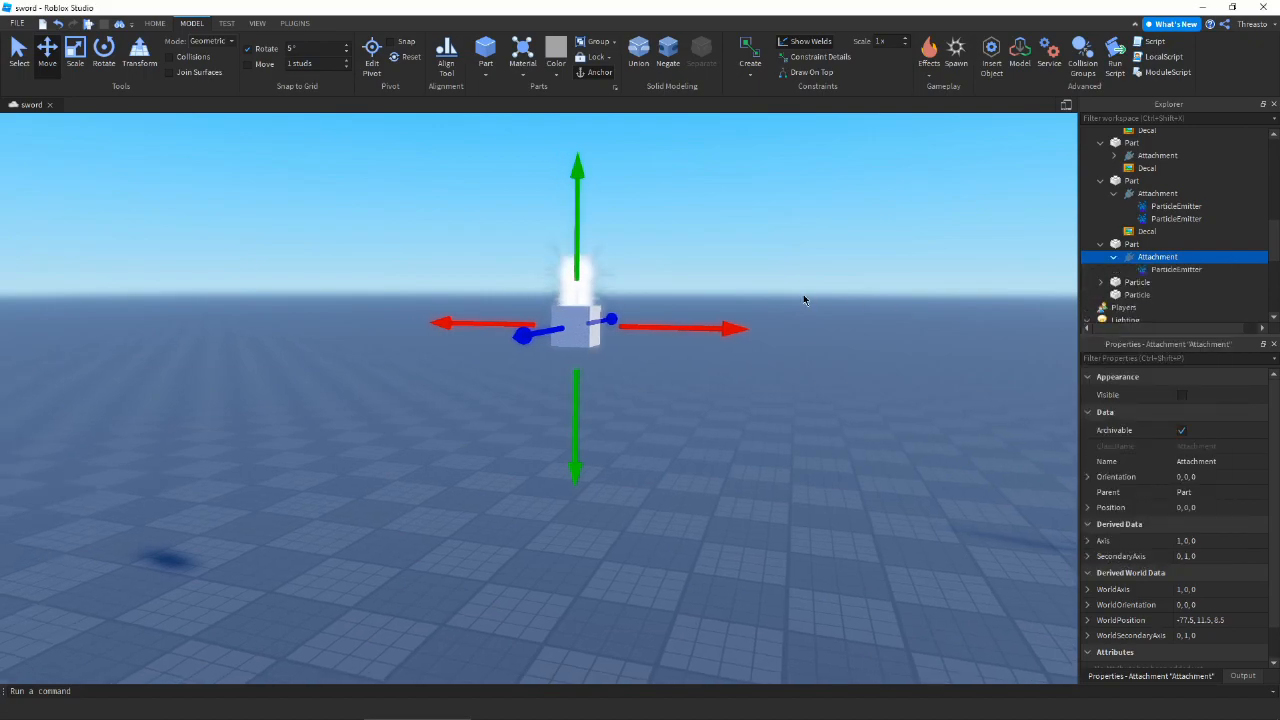
# Copy the bullet hole decal from the existing impact part into the new part.
pyautogui.click(1146, 232)
pyautogui.hotkey('ctrl', 'c')
pyautogui.click(1131, 245)
pyautogui.hotkey('ctrl', 'shift', 'v')
pyautogui.click(878, 263)
pyautogui.moveTo(878, 263); pyautogui.dragTo(878, 285, button='right')
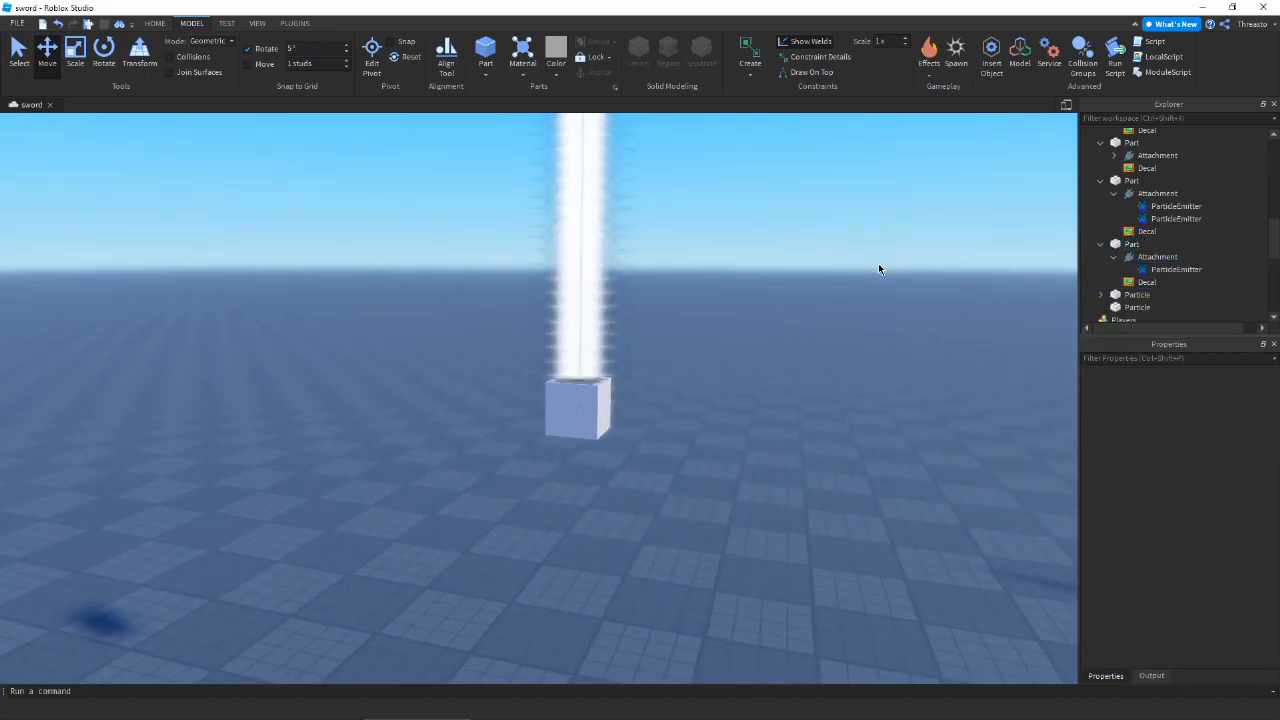
pyautogui.scroll(4, 797, 331)
pyautogui.moveTo(797, 331); pyautogui.dragTo(800, 345, button='right')
pyautogui.scroll(-2, 797, 331)
# Tilt and rotate the new part so its particles fire horizontally out of the decal side.
pyautogui.click(600, 445)
pyautogui.hotkey('ctrl', 't')
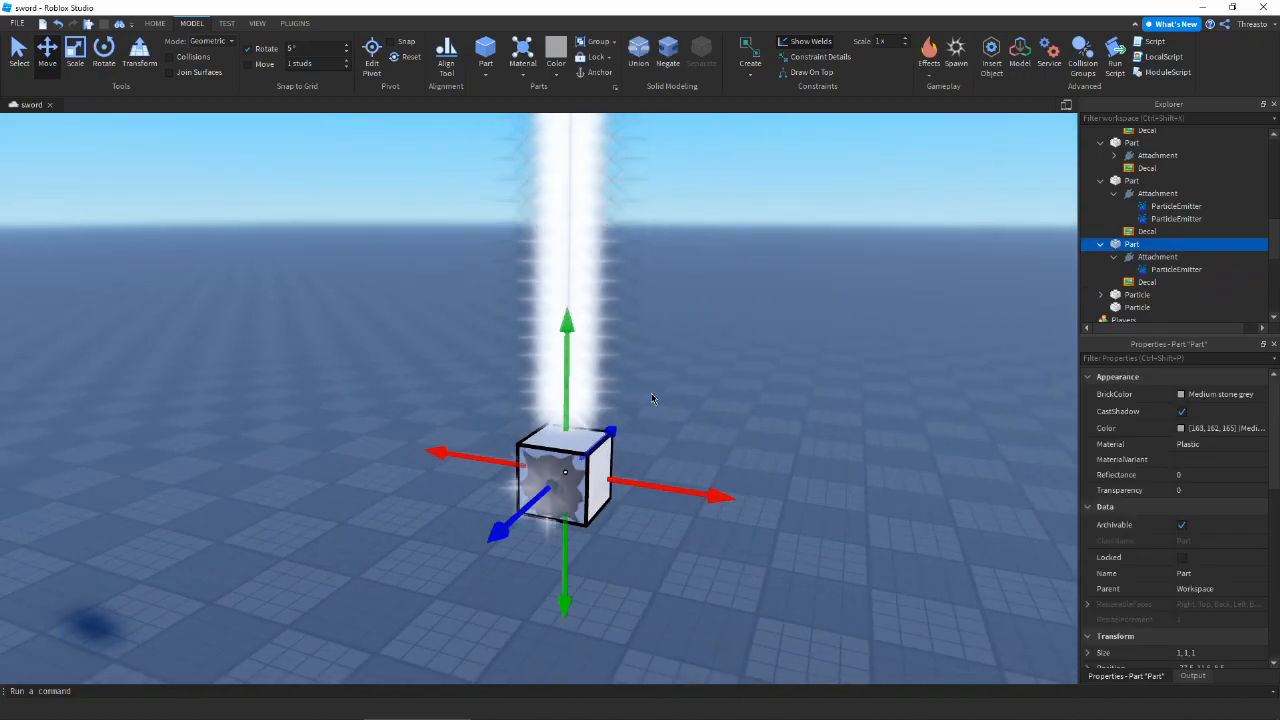
pyautogui.hotkey('ctrl', 'r')
pyautogui.hotkey('ctrl', 'r')
pyautogui.hotkey('ctrl', 'r')
pyautogui.hotkey('ctrl', 'r')
pyautogui.click(665, 382)
pyautogui.moveTo(676, 376); pyautogui.dragTo(660, 367, button='right')
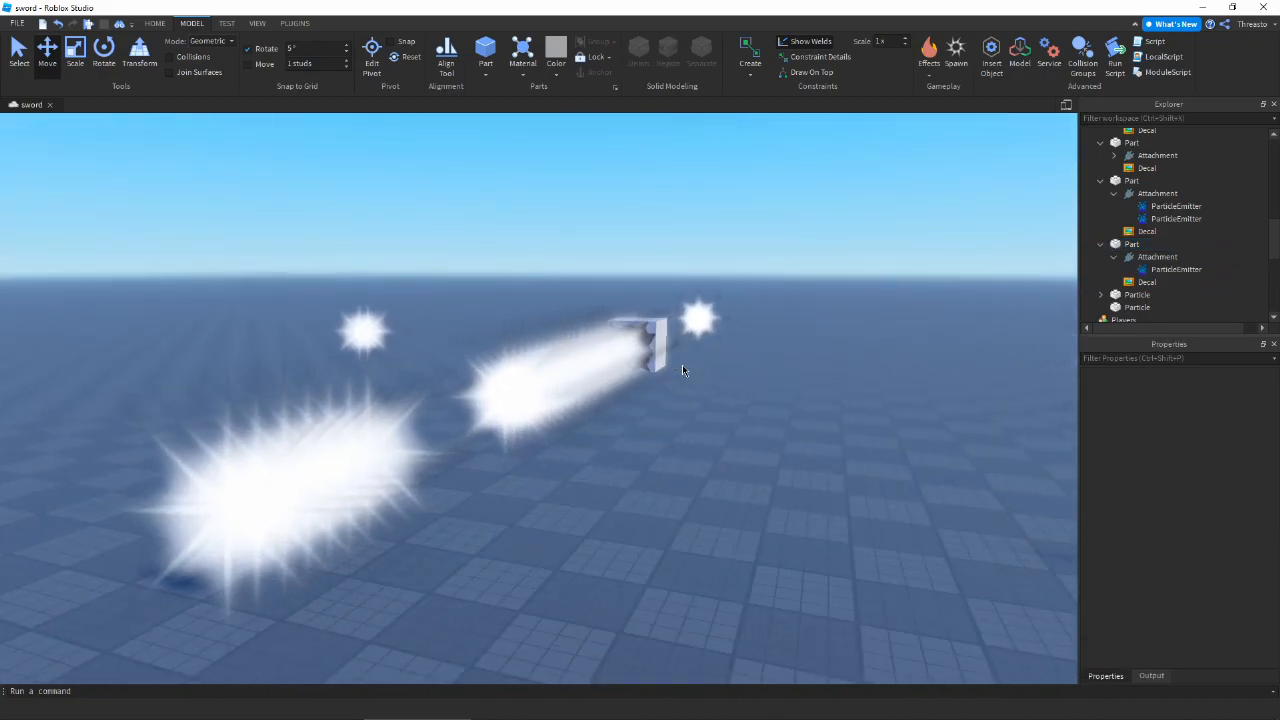
# Set the new part's ParticleEmitter texture to trace_05_rotated.
pyautogui.click(655, 340)
pyautogui.click(1176, 269)
pyautogui.scroll(-2, 1145, 447)
pyautogui.scroll(2, 1145, 447)
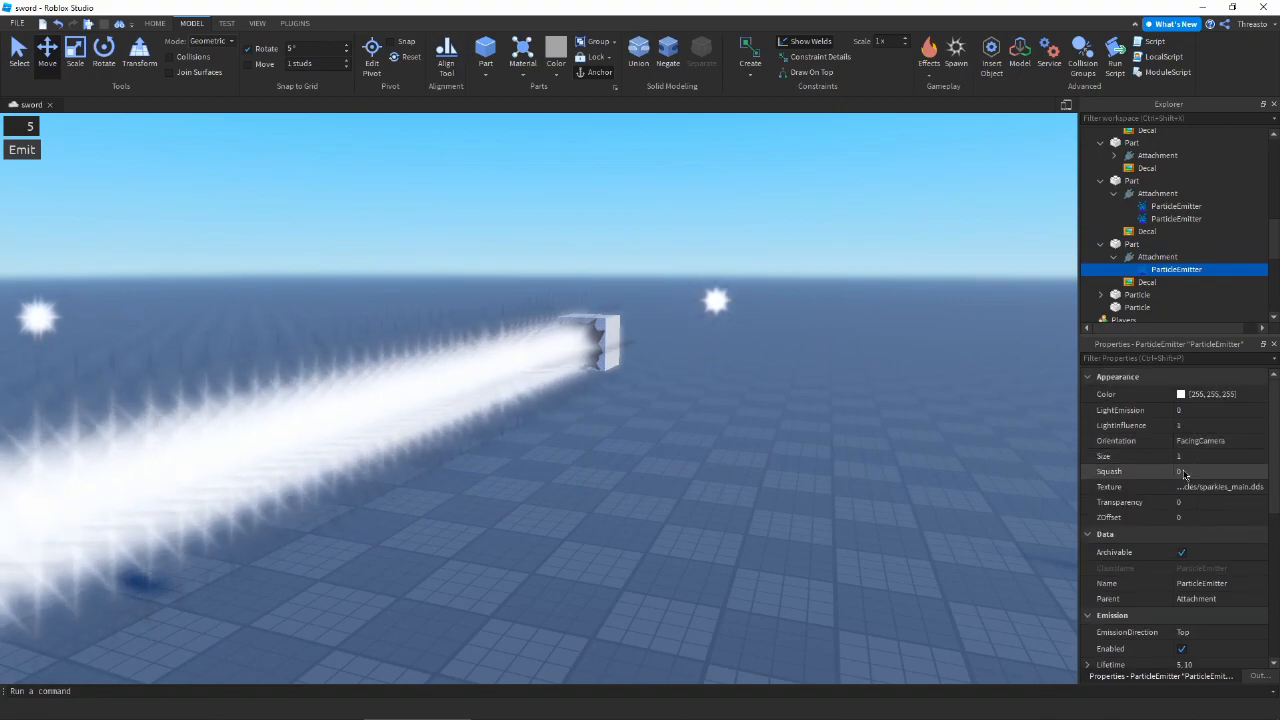
pyautogui.click(1200, 486)
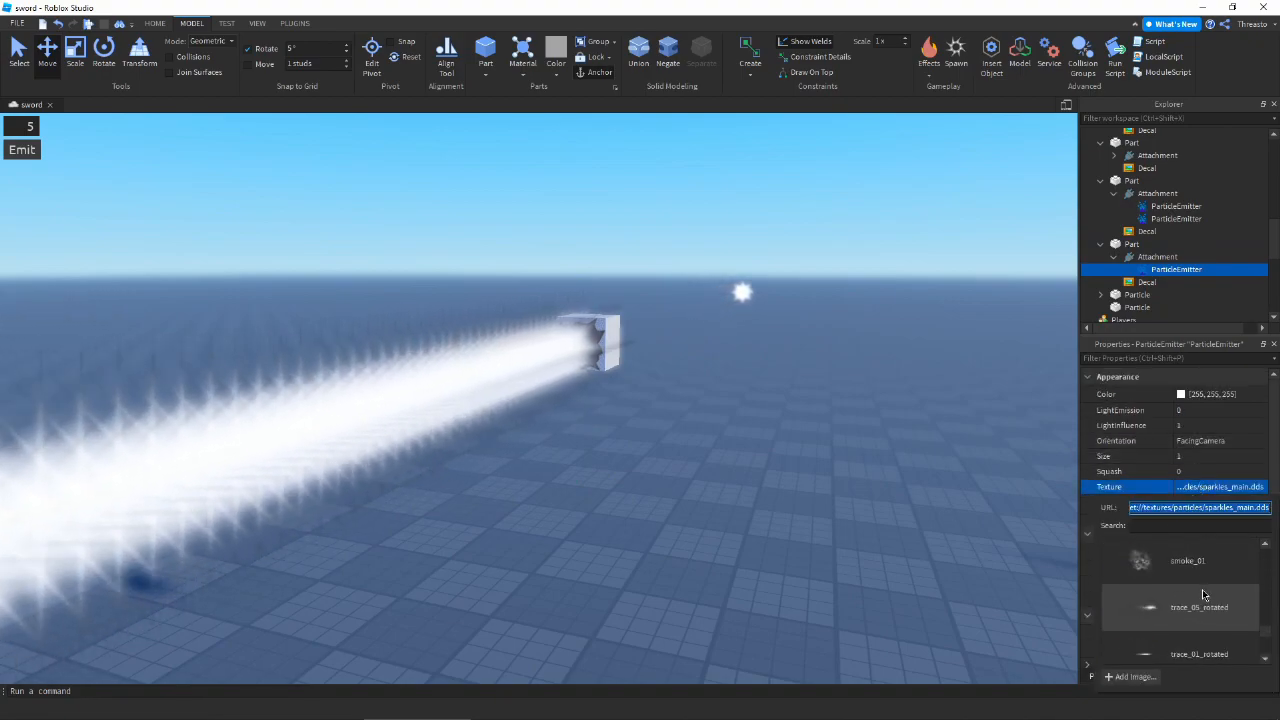
pyautogui.click(1205, 604)
pyautogui.moveTo(885, 418); pyautogui.dragTo(886, 418, button='right')
pyautogui.moveTo(524, 466); pyautogui.dragTo(524, 466, button='right')
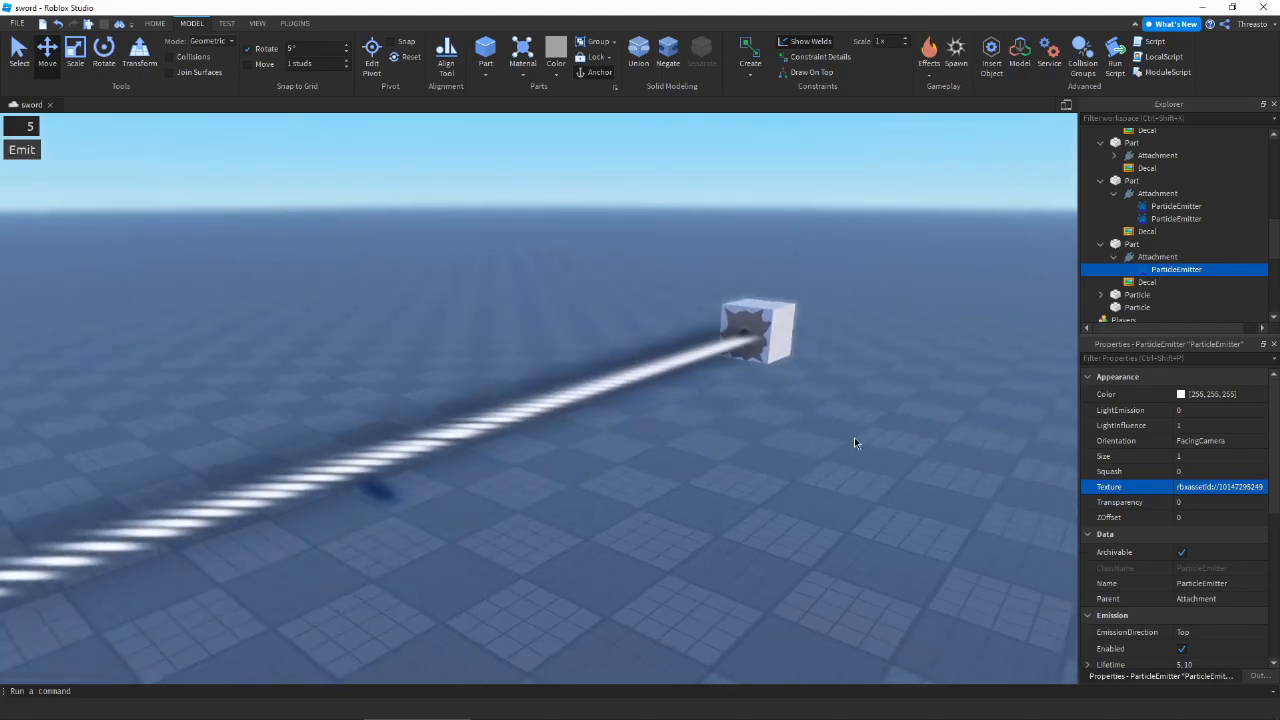
# Set the particle emitter's Orientation to VelocityParallel.
pyautogui.moveTo(824, 446); pyautogui.dragTo(824, 446, button='right')
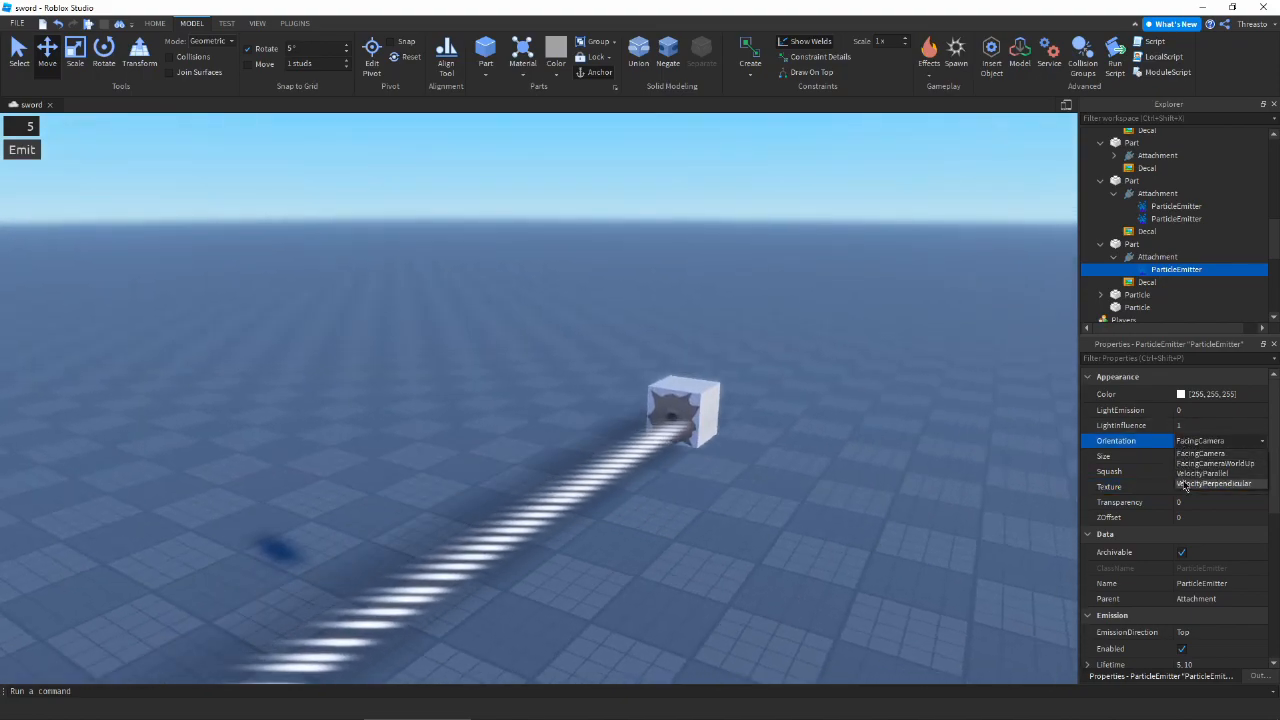
pyautogui.click(1200, 473)
pyautogui.moveTo(899, 392); pyautogui.dragTo(899, 392, button='right')
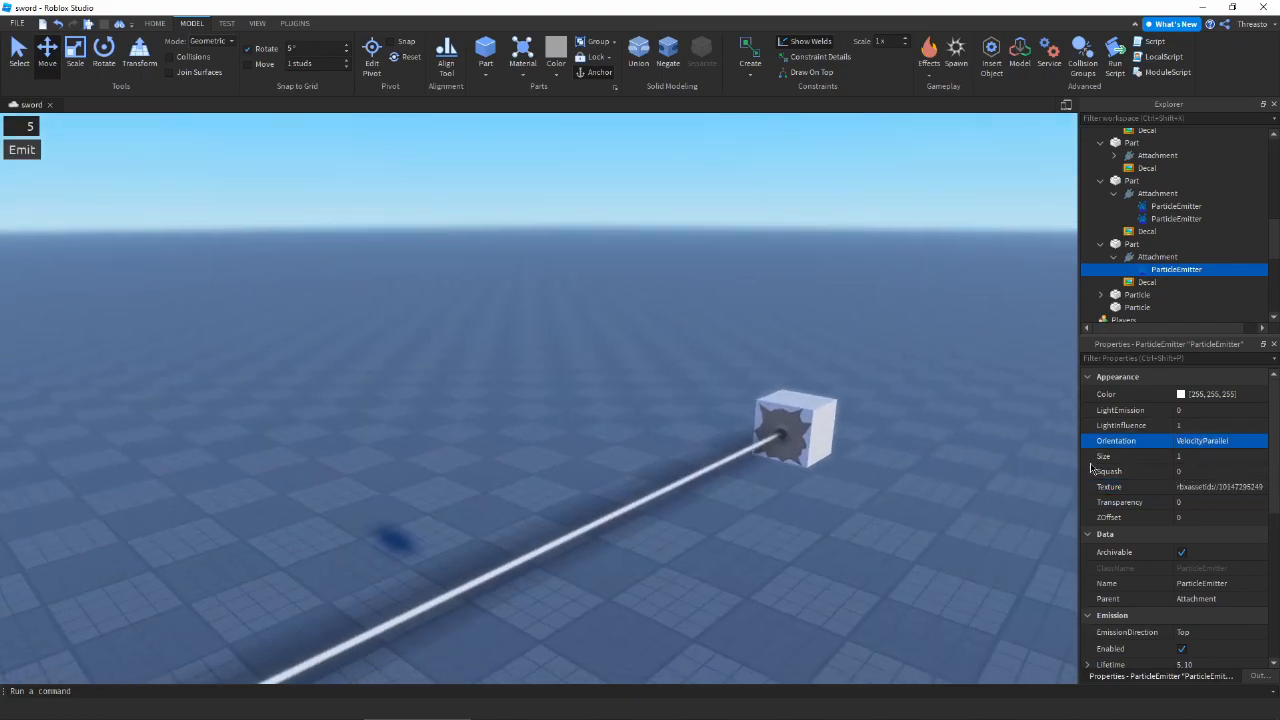
# Set the particle emitter's SpreadAngle to 50, 50.
pyautogui.scroll(-4, 1208, 537)
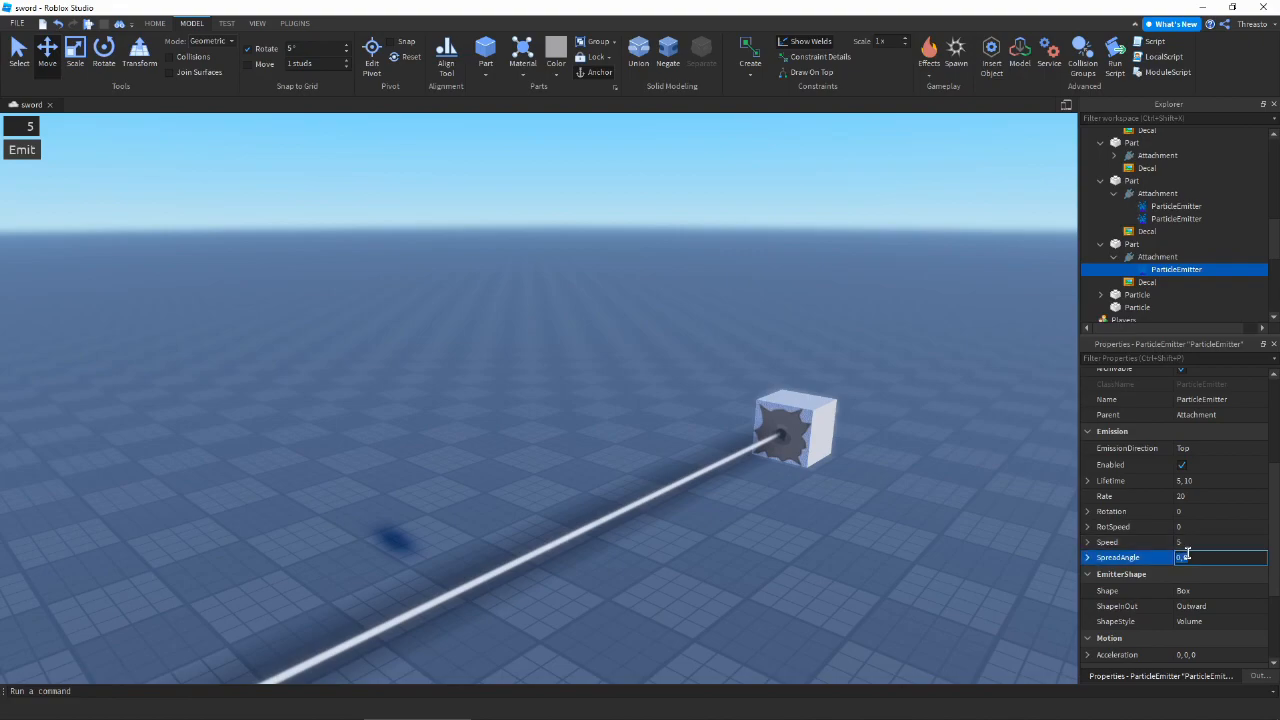
pyautogui.moveTo(843, 371); pyautogui.dragTo(843, 371, button='right')
pyautogui.moveTo(717, 331)
pyautogui.mouseDown(button='right')
pyautogui.moveTo(856, 329)
pyautogui.moveTo(720, 340)
pyautogui.mouseUp(button='right')
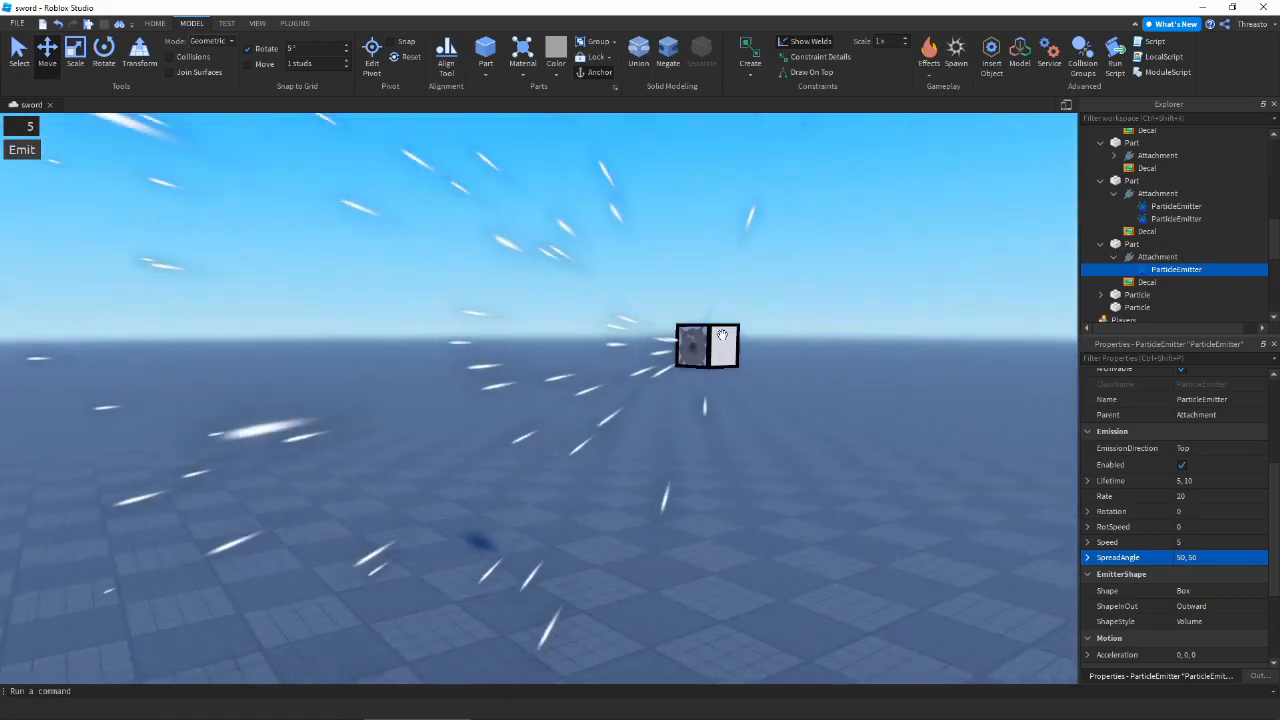
# Rotate the new part about 90 degrees so its particles fire out horizontally on the decal side.
pyautogui.scroll(3, 720, 340)
pyautogui.click(720, 340)
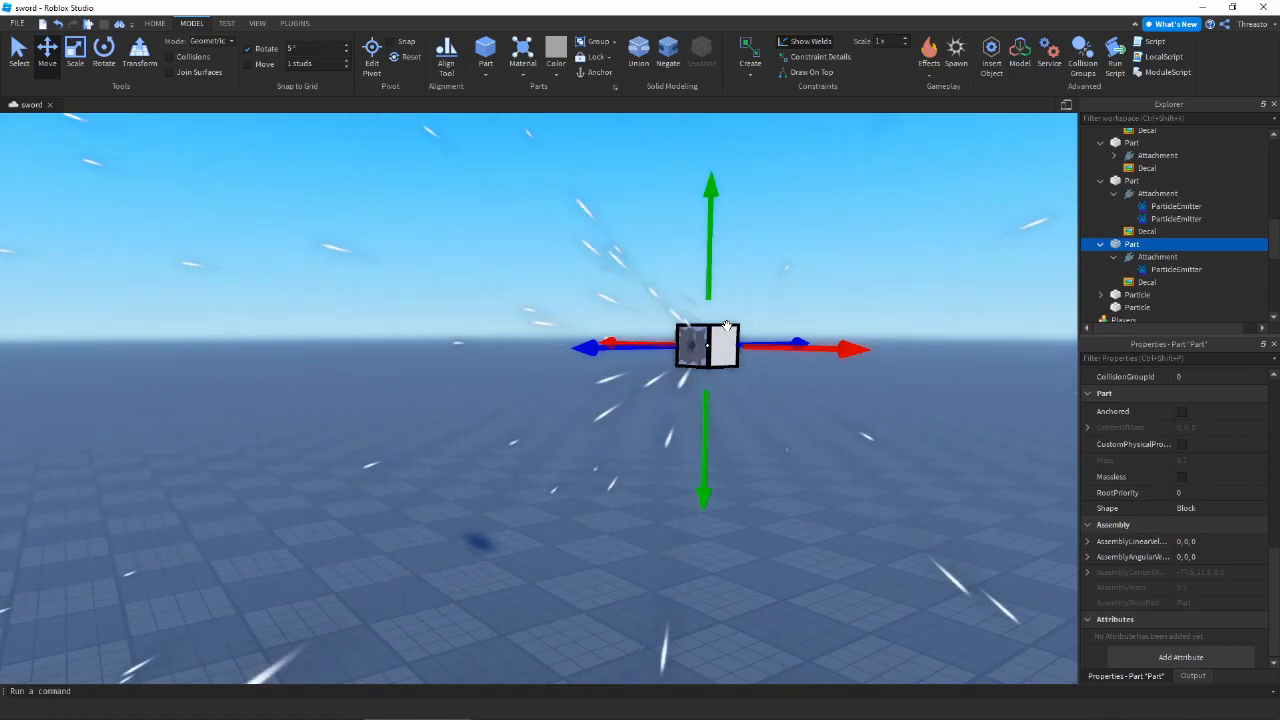
pyautogui.click(800, 290)
pyautogui.moveTo(800, 290); pyautogui.dragTo(800, 290, button='right')
pyautogui.click(573, 541)
pyautogui.hotkey('ctrl', '2')
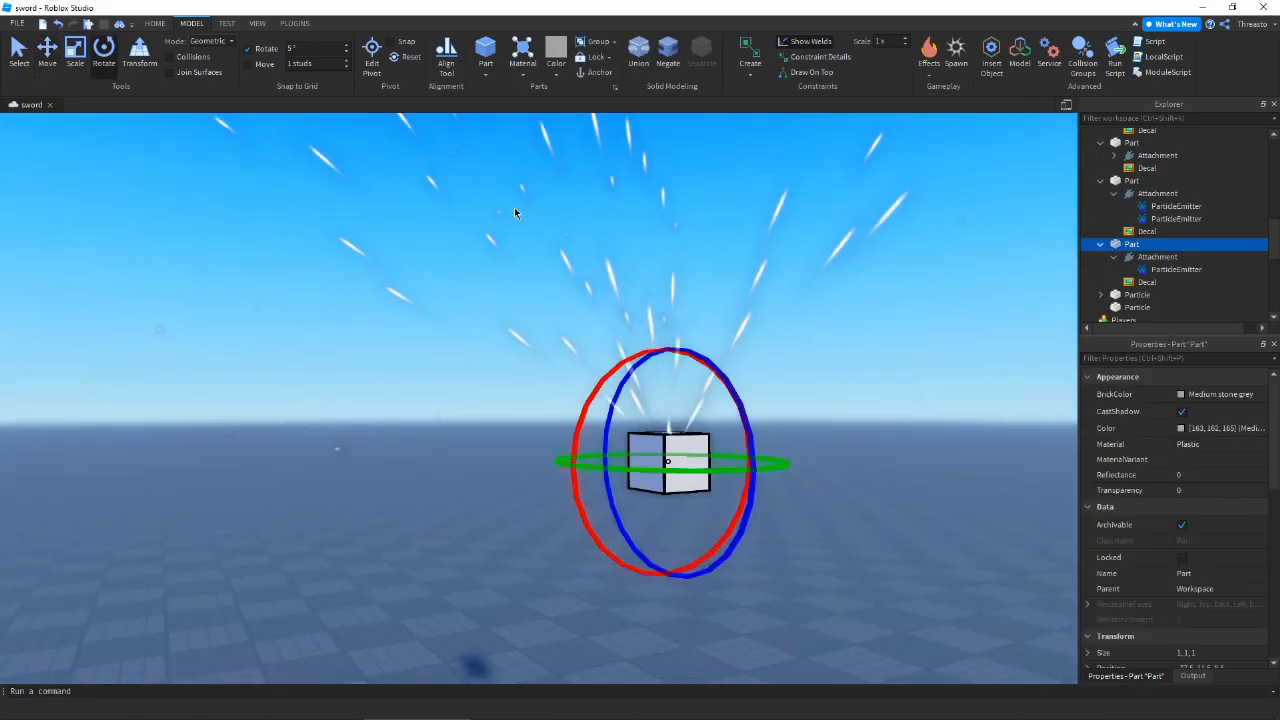
pyautogui.moveTo(574, 462); pyautogui.dragTo(695, 629)
pyautogui.moveTo(695, 629); pyautogui.dragTo(695, 629, button='right')
# Examine the finished spark impact effect as a reference for the new one.
pyautogui.click(845, 342)
pyautogui.moveTo(845, 342); pyautogui.dragTo(845, 342, button='right')
pyautogui.press('w')
pyautogui.moveTo(757, 374); pyautogui.dragTo(757, 374, button='right')
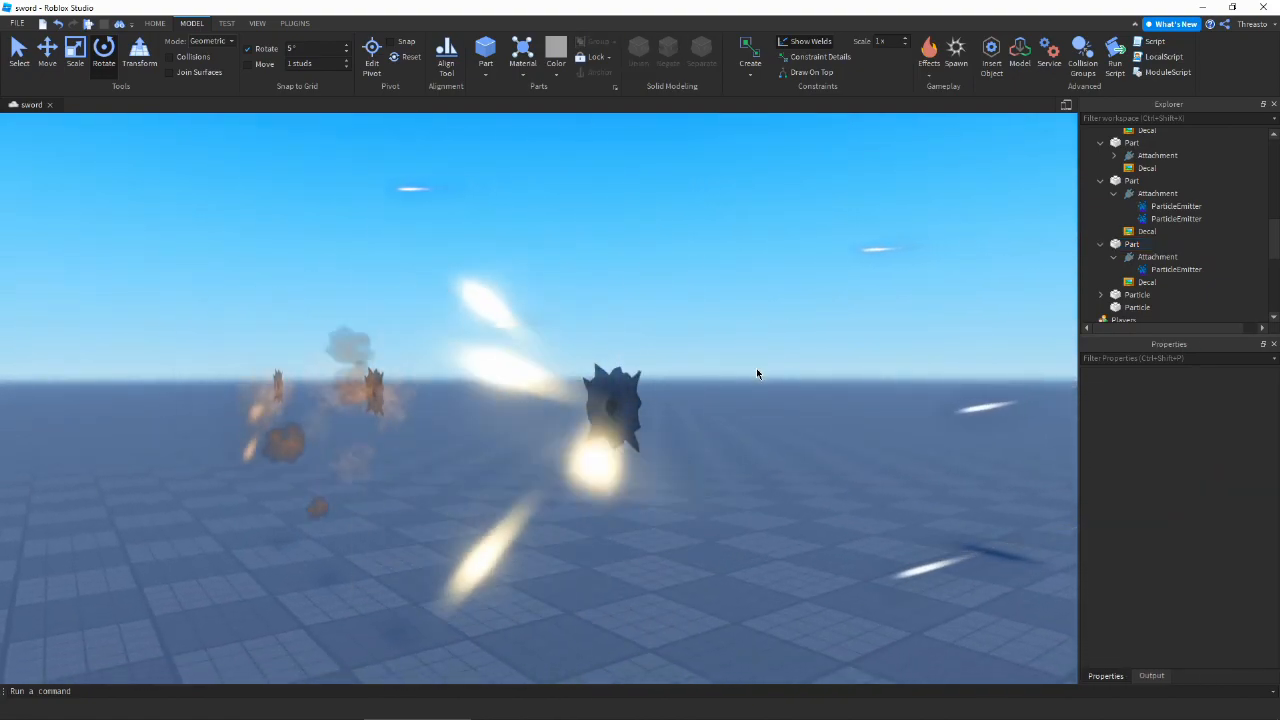
pyautogui.press('s')
pyautogui.moveTo(757, 374); pyautogui.dragTo(806, 384, button='right')
pyautogui.press('w')
# Set the new particle emitter's Lifetime to 0.08, 0.1.
pyautogui.click(806, 384)
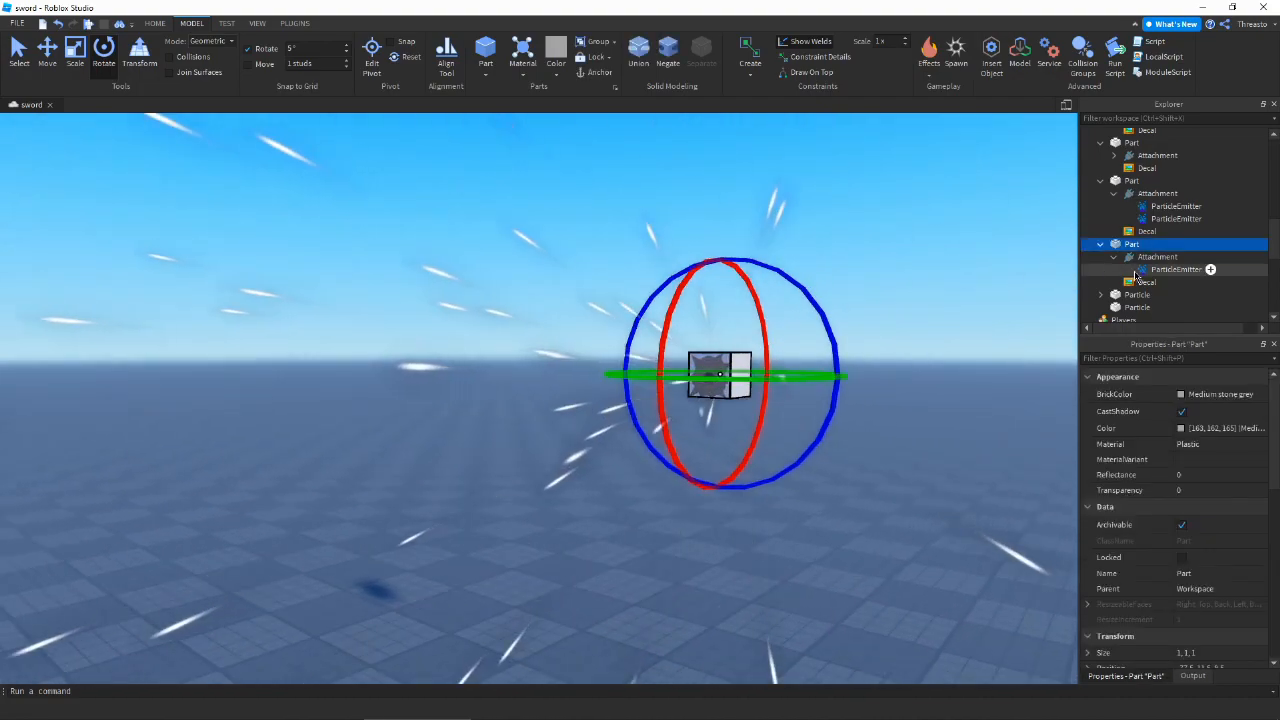
pyautogui.click(1210, 269)
pyautogui.scroll(-3, 1195, 480)
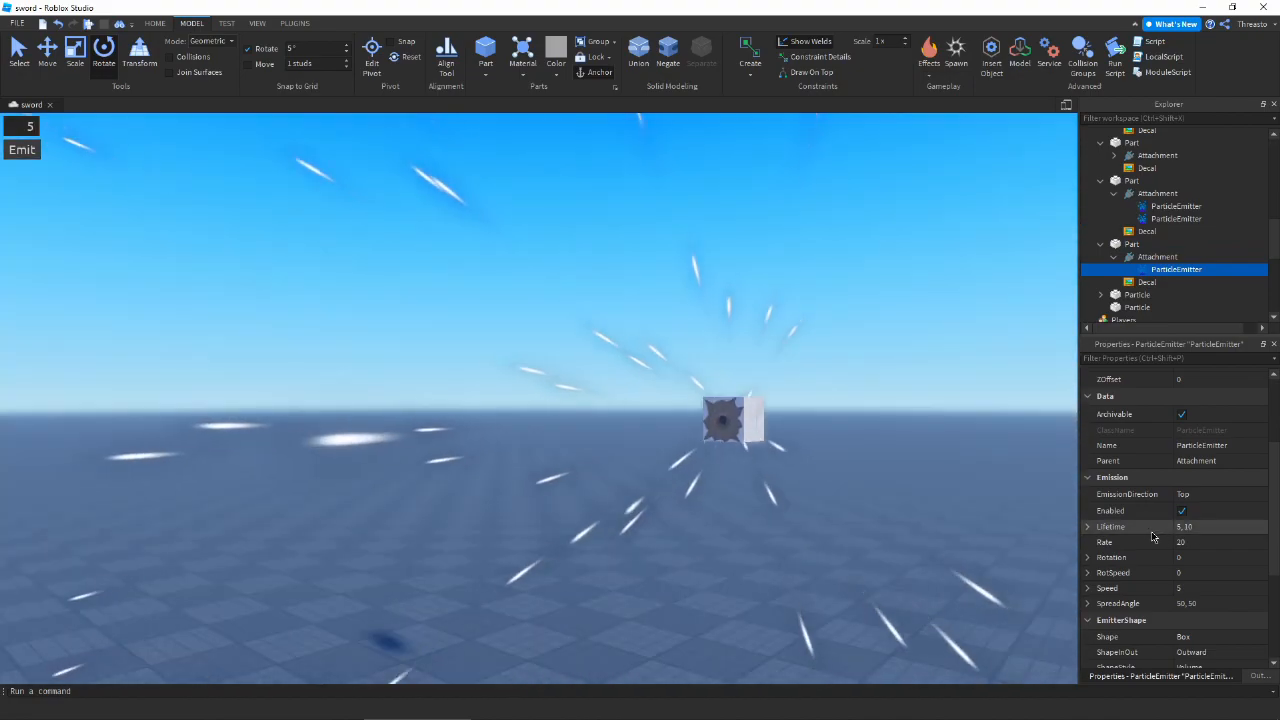
pyautogui.click(1211, 530)
pyautogui.moveTo(785, 515); pyautogui.dragTo(780, 515, button='right')
pyautogui.moveTo(542, 430); pyautogui.dragTo(785, 448, button='right')
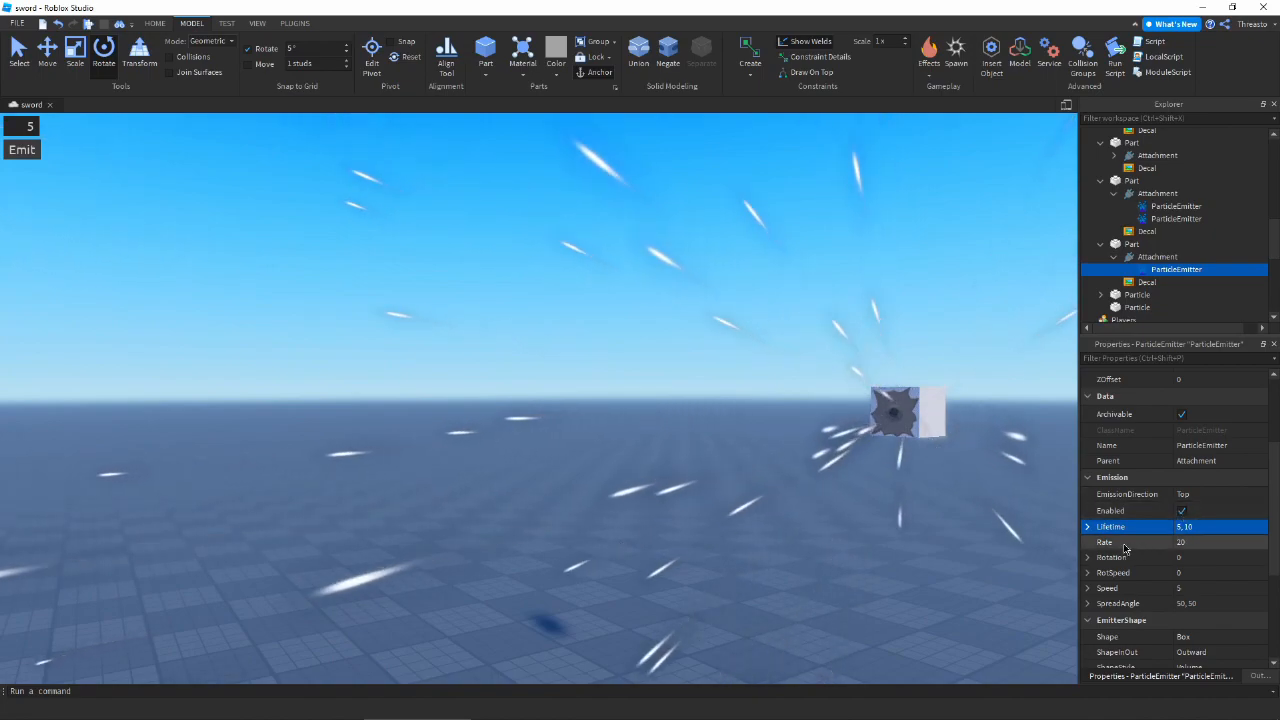
pyautogui.click(1088, 527)
pyautogui.press('BackSpace')
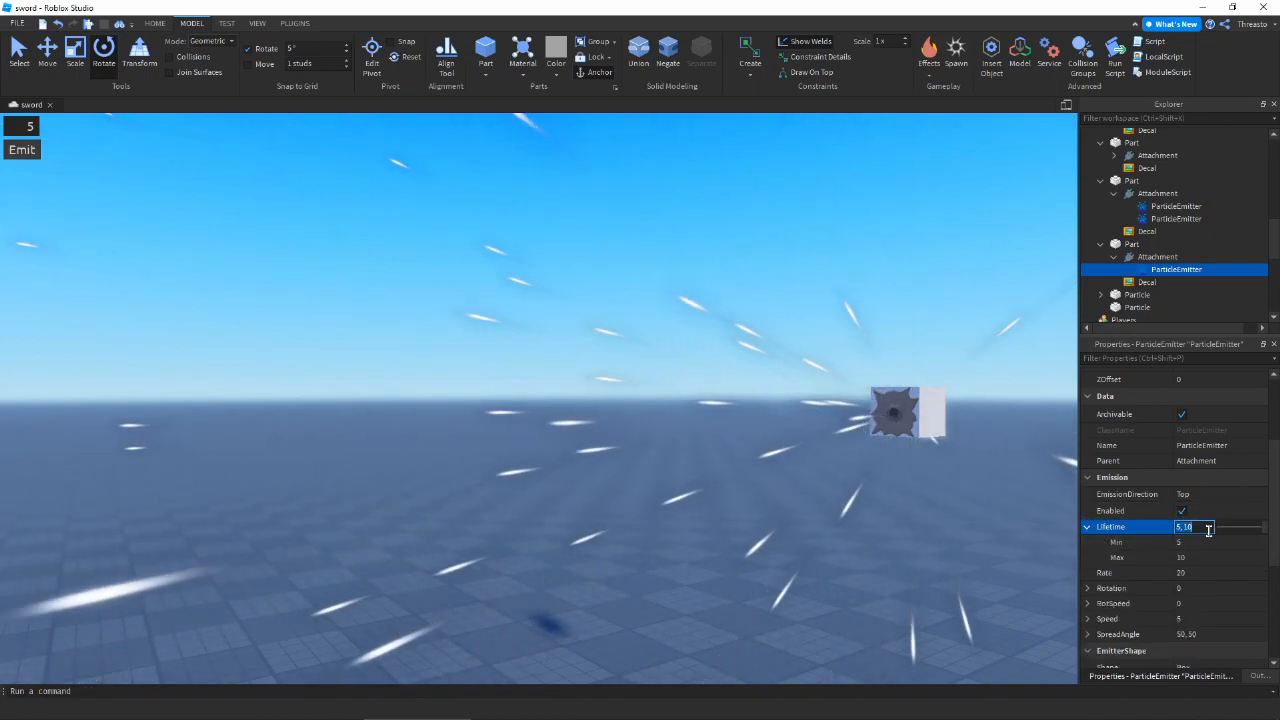
pyautogui.write('28,0.1')
pyautogui.press('Return')
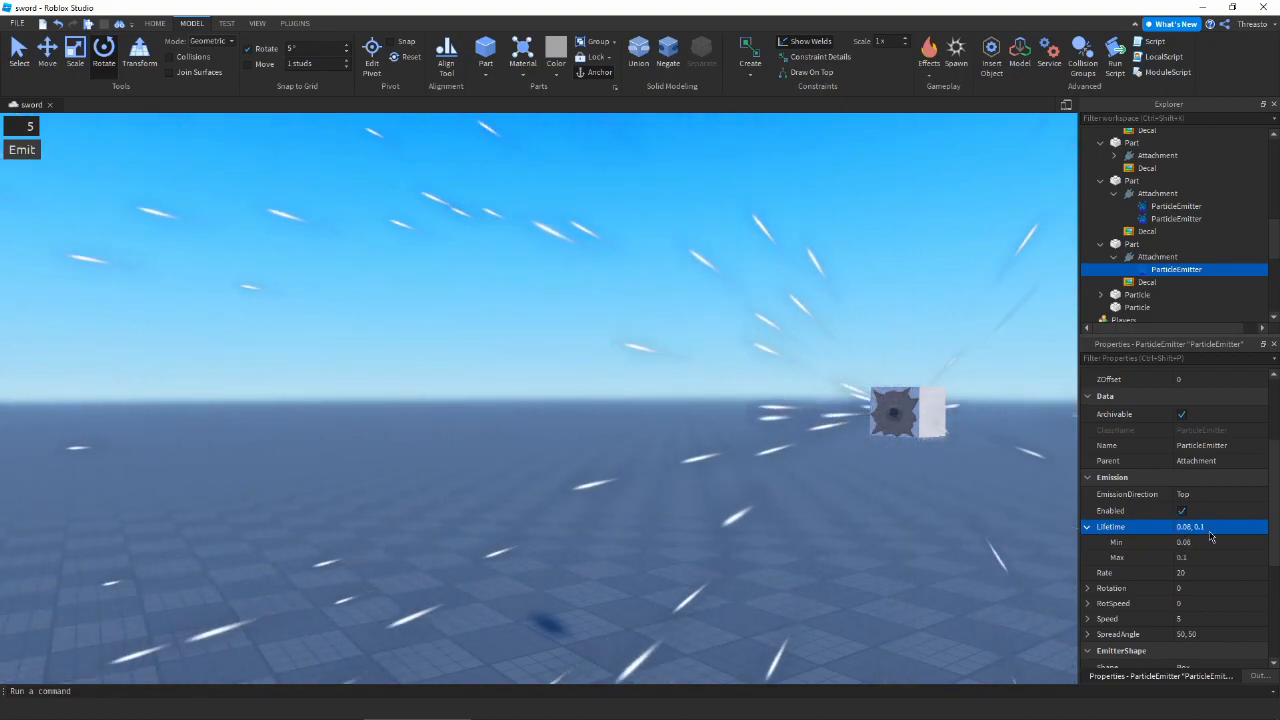
# Set the new part's Transparency to 1.
pyautogui.press('d')
pyautogui.moveTo(849, 486); pyautogui.dragTo(849, 486, button='right')
pyautogui.press('w')
pyautogui.moveTo(969, 493); pyautogui.dragTo(969, 493, button='right')
pyautogui.click(860, 448)
pyautogui.scroll(3, 1210, 455)
pyautogui.click(1207, 438)
pyautogui.write('1')
pyautogui.press('Return')
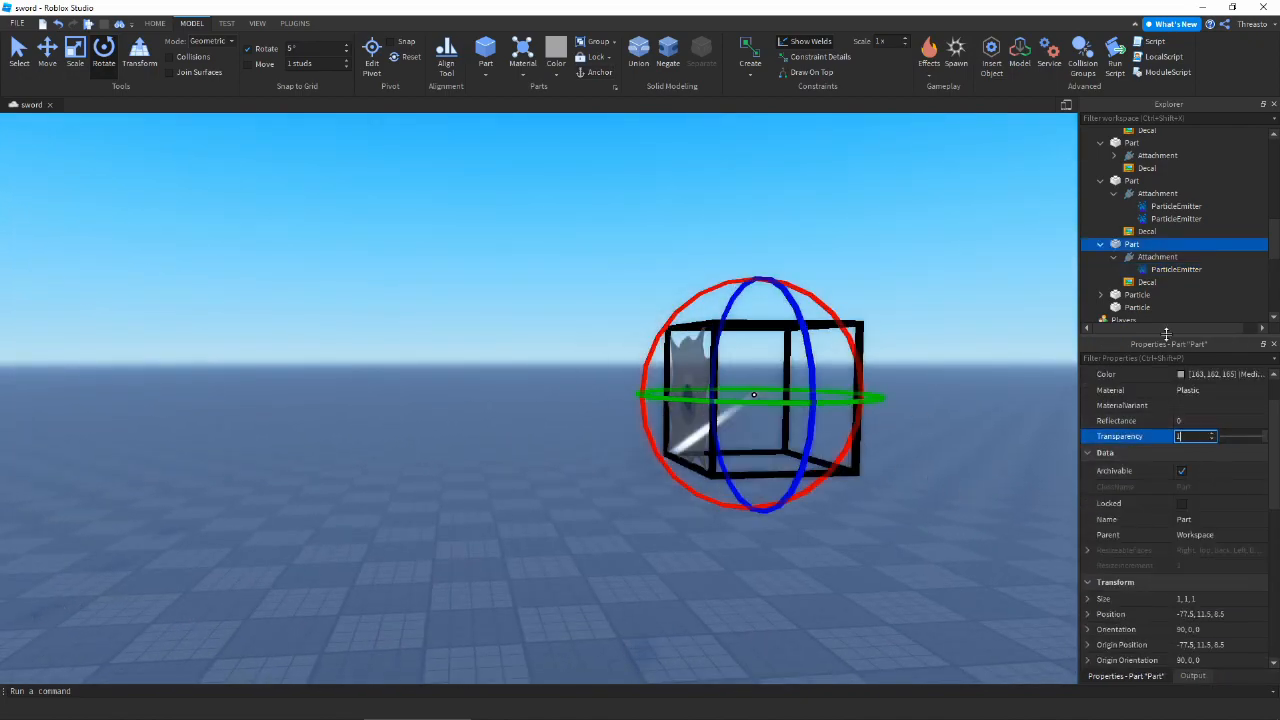
# Turn off move snapping and move the attachment just in front of the decal, to about 0, 0.561, 0.
pyautogui.click(1157, 258)
pyautogui.hotkey('ctrl', '2')
pyautogui.moveTo(670, 397); pyautogui.dragTo(572, 402)
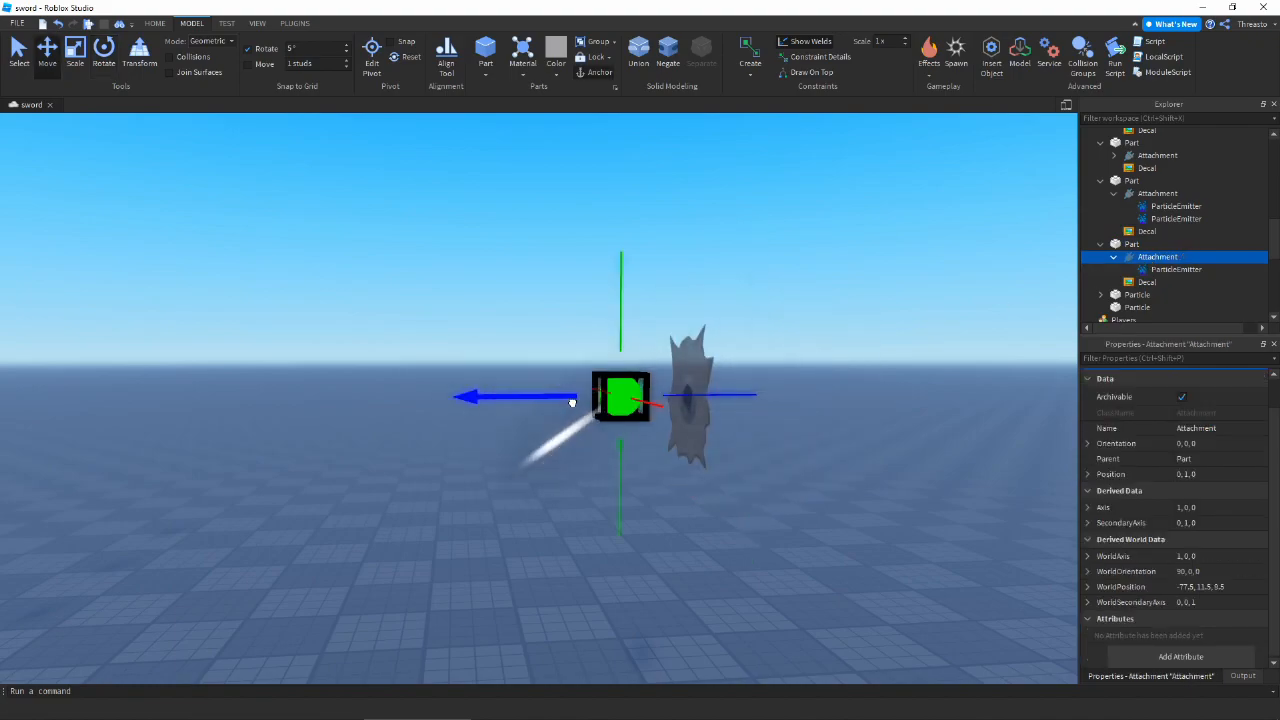
pyautogui.click(260, 69)
pyautogui.moveTo(715, 355); pyautogui.dragTo(705, 347, button='right')
pyautogui.moveTo(794, 442); pyautogui.dragTo(850, 457)
pyautogui.moveTo(724, 240); pyautogui.dragTo(724, 250, button='right')
pyautogui.press('d')
pyautogui.click(525, 304)
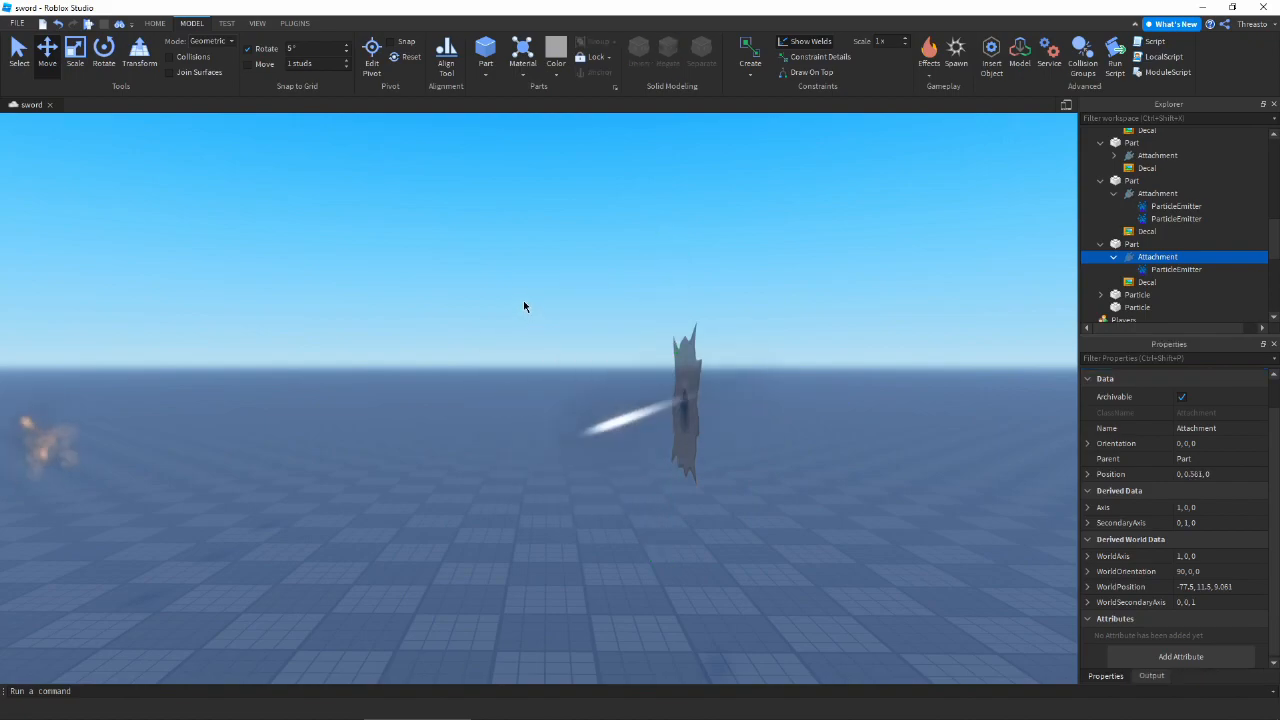
# Set the particle emitter's Speed to 25 and Rate to 40.
pyautogui.moveTo(680, 296); pyautogui.dragTo(686, 294, button='right')
pyautogui.press('a')
pyautogui.scroll(-5, 1176, 505)
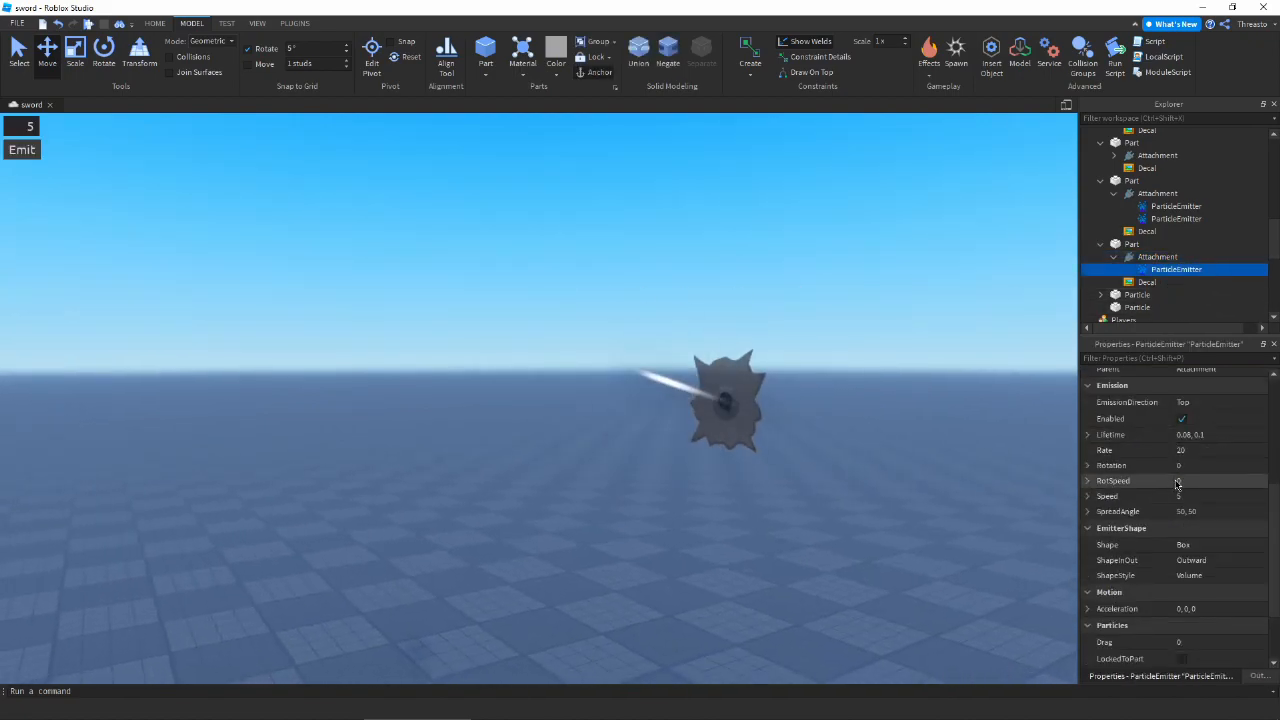
pyautogui.scroll(5, 1200, 456)
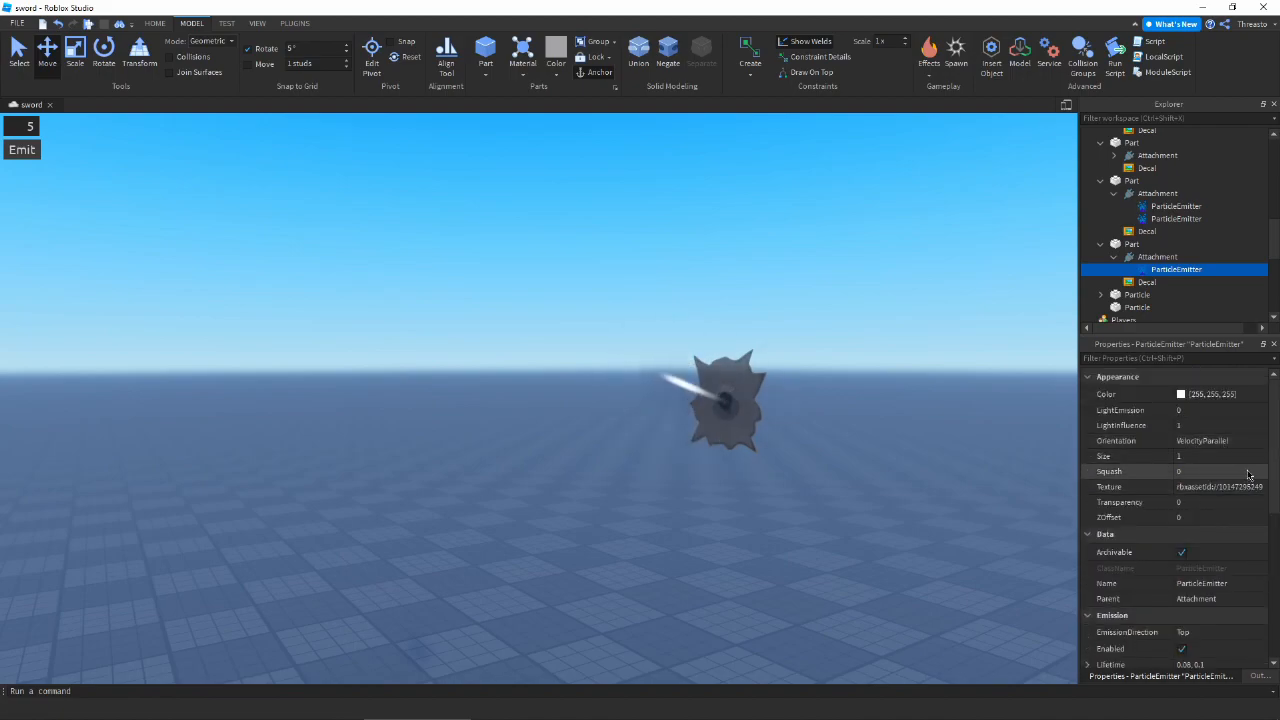
pyautogui.scroll(-3, 1247, 478)
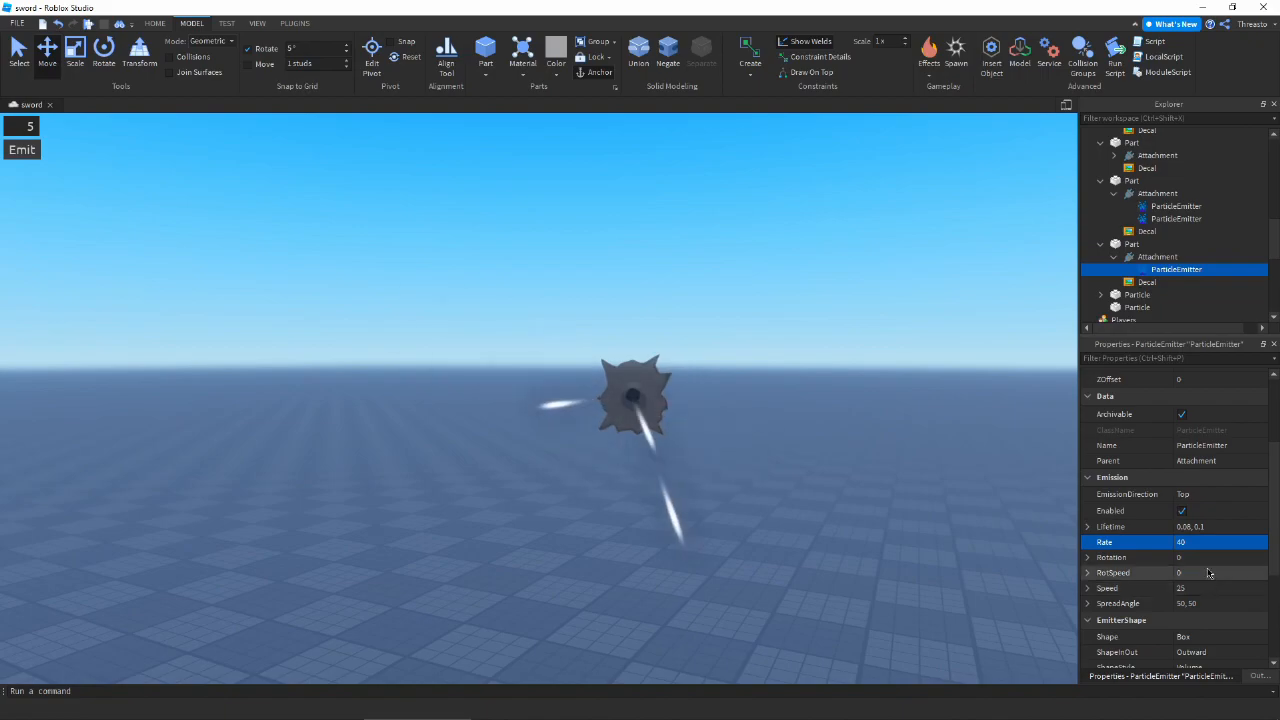
# Set the particle emitter's Color to a pale orange, 255, 221, 165.
pyautogui.scroll(-2, 1190, 580)
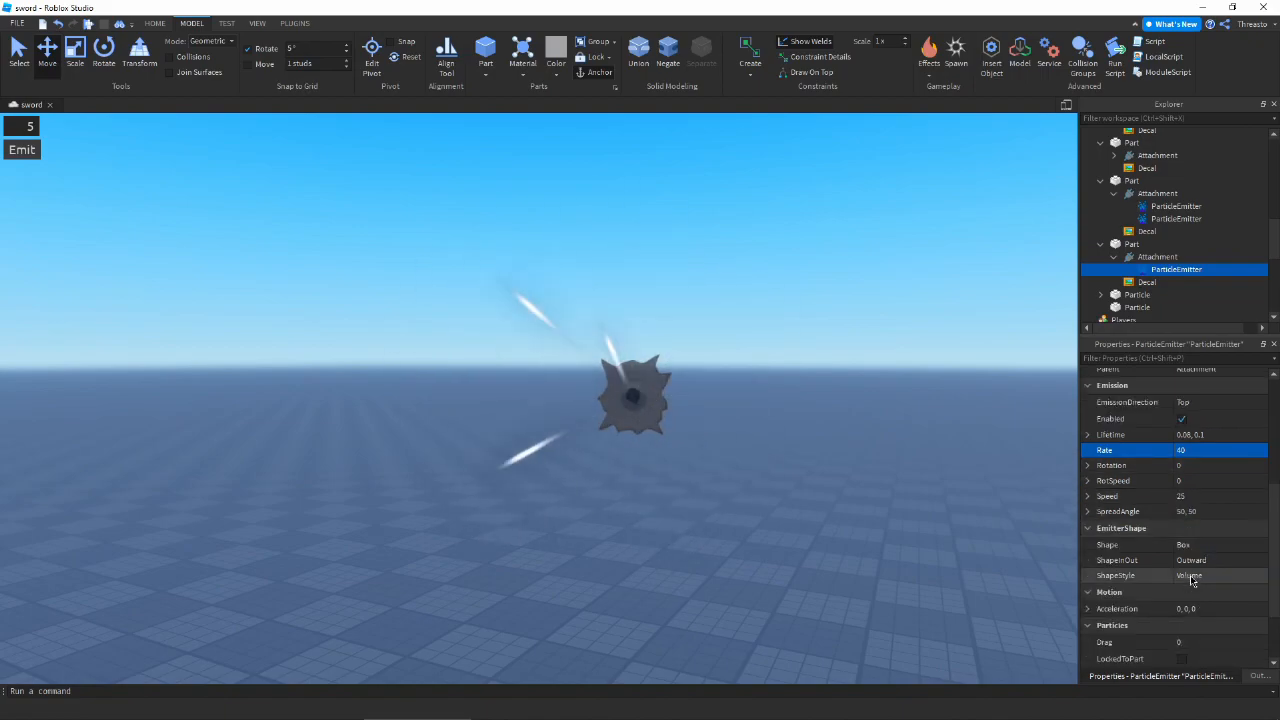
pyautogui.scroll(-1, 1192, 580)
pyautogui.scroll(6, 1185, 560)
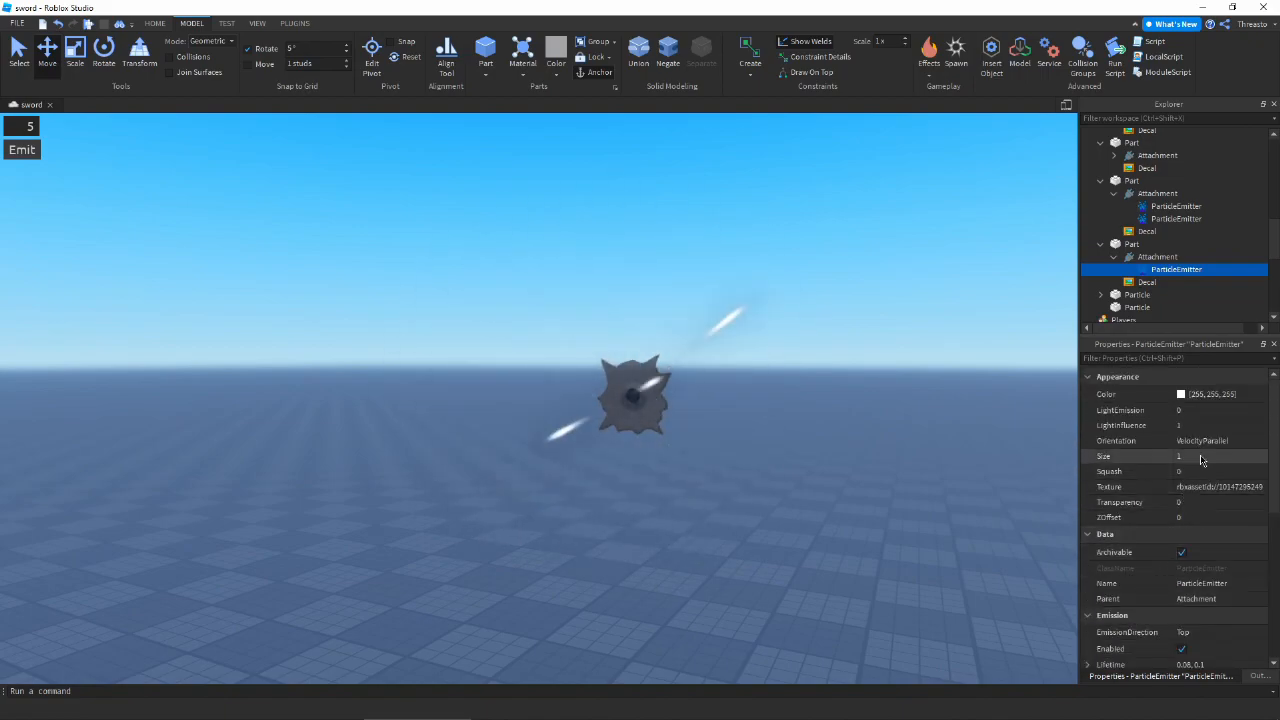
pyautogui.click(1181, 394)
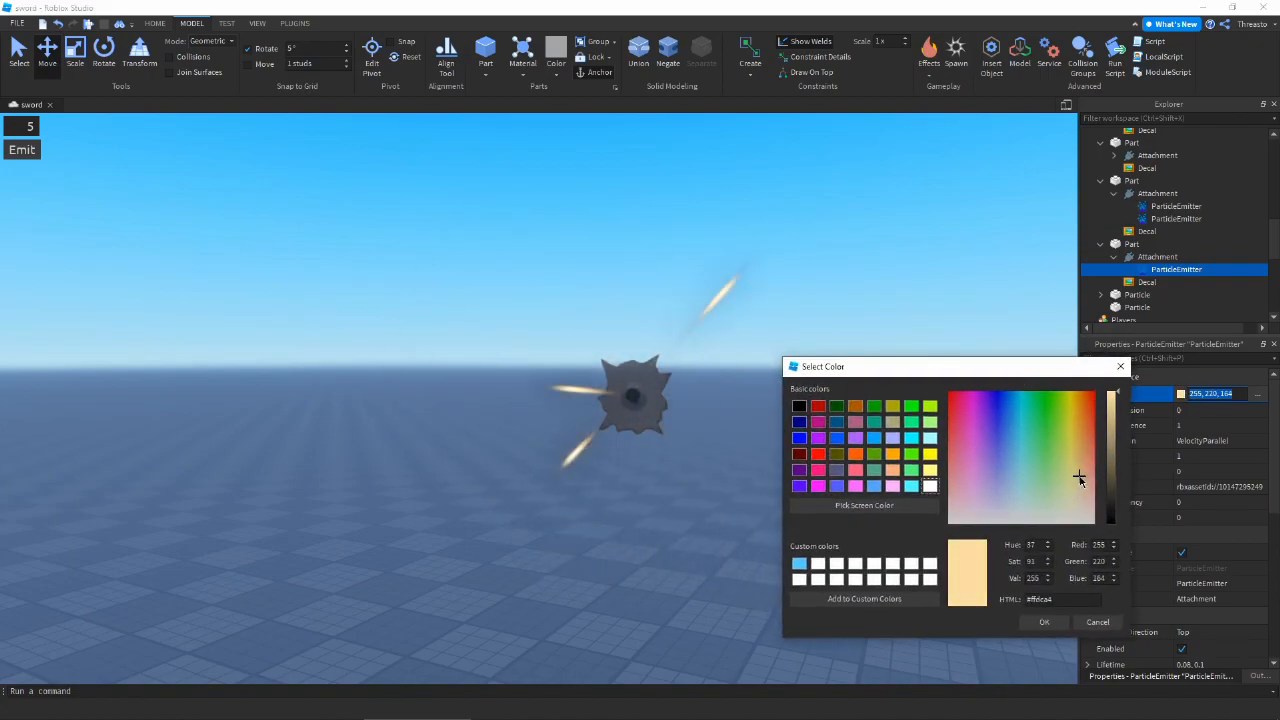
pyautogui.click(1056, 621)
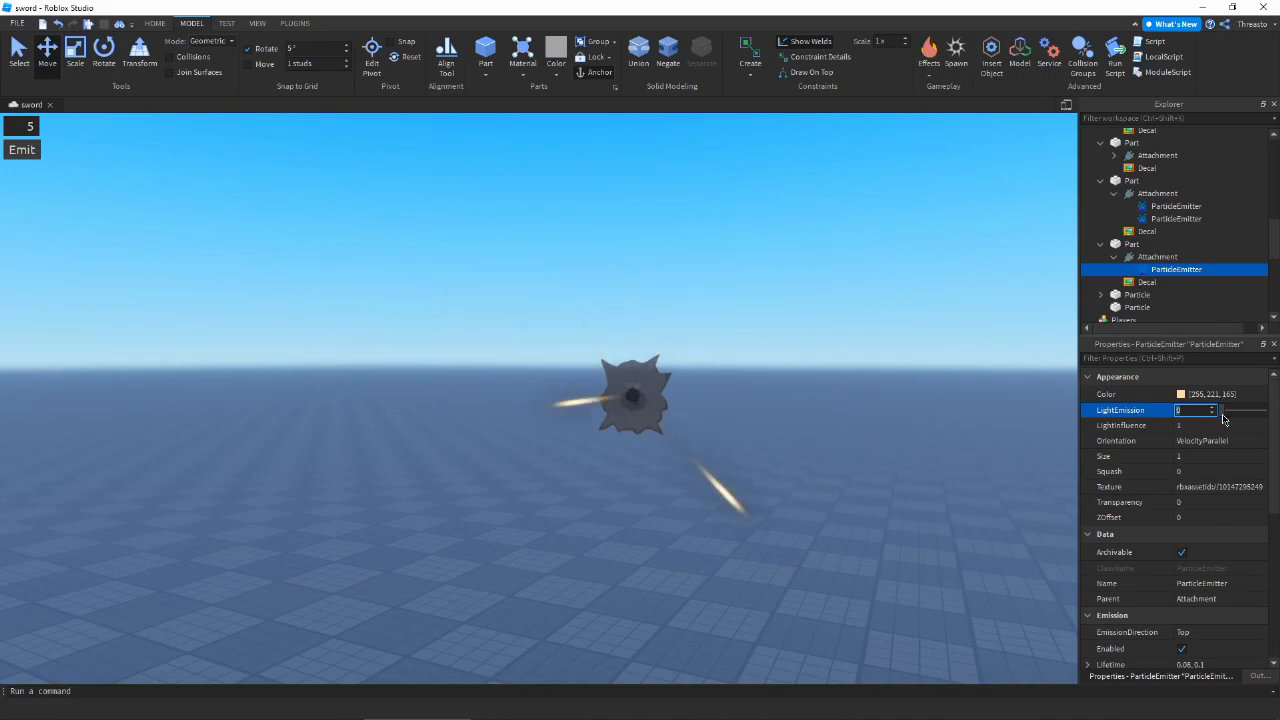
# Set the particle emitter's LightEmission to 1.
pyautogui.press('a')
pyautogui.scroll(-3, 588, 388)
pyautogui.moveTo(640, 380); pyautogui.dragTo(578, 398, button='right')
pyautogui.press('w')
pyautogui.moveTo(740, 435); pyautogui.dragTo(742, 440, button='right')
pyautogui.press('w')
pyautogui.press('e')
# Shape the emitter's Transparency curve to start at 1, drop to about 0.07 at time 0.253, pass 0.49 at 0.81 and end at 1.
pyautogui.click(1260, 504)
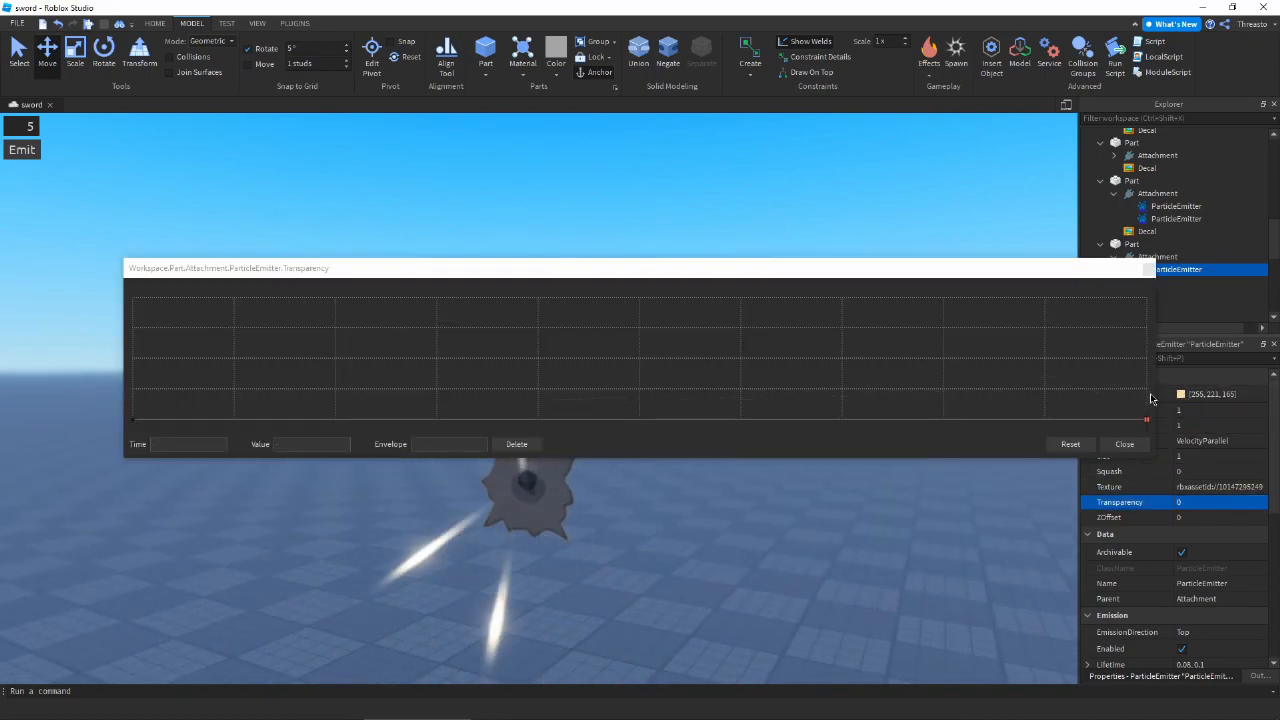
pyautogui.moveTo(1147, 419); pyautogui.dragTo(1150, 402)
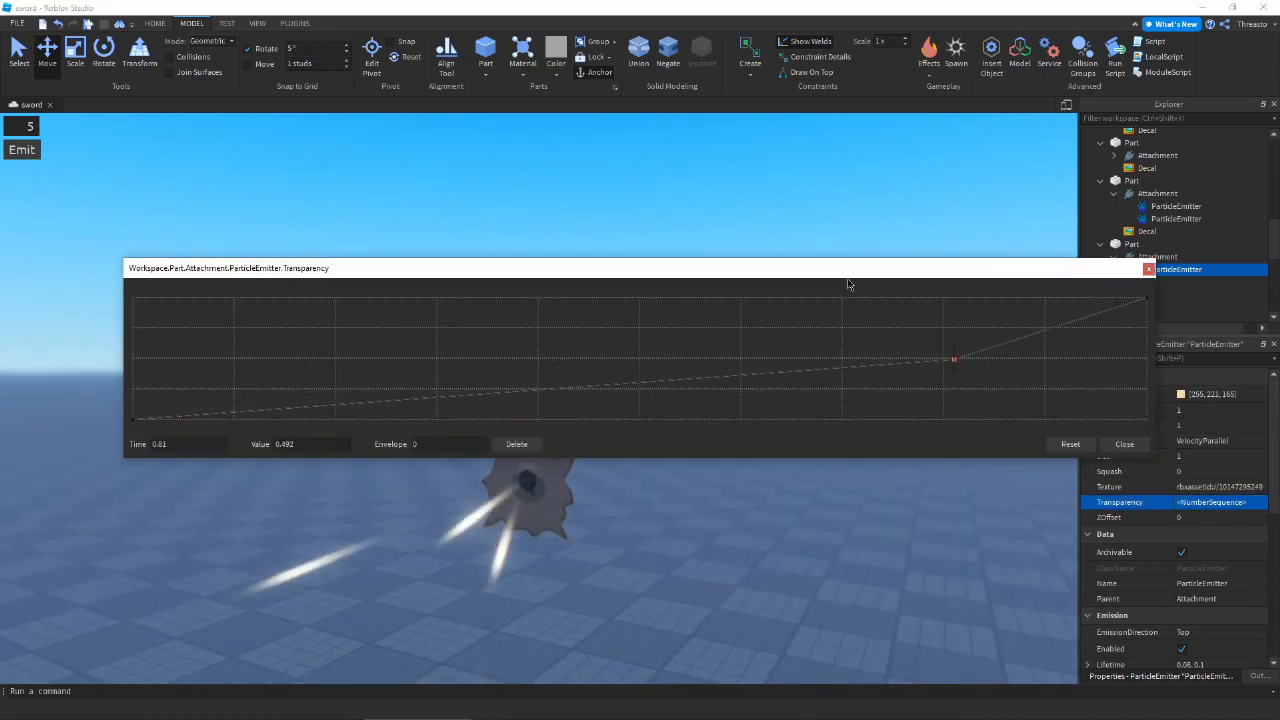
pyautogui.moveTo(849, 272); pyautogui.dragTo(861, 263)
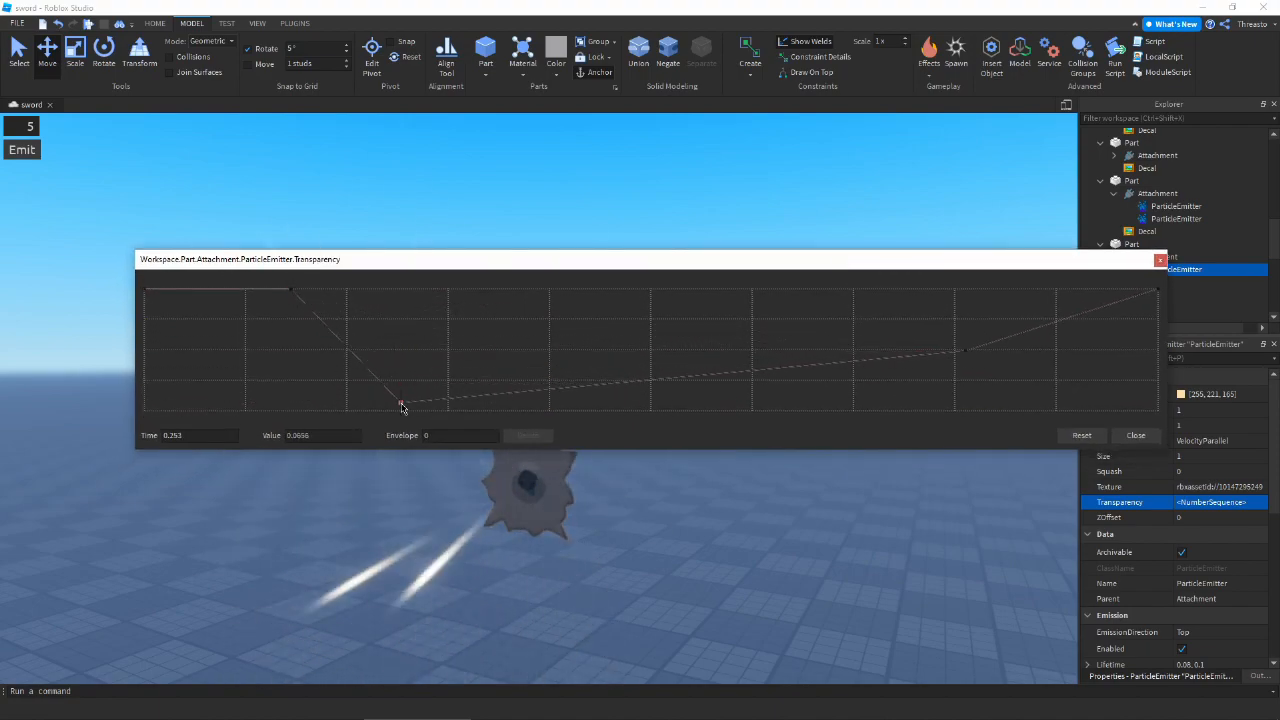
pyautogui.click(1143, 439)
# Set the bullet hole part's Transparency to 0 and its Material to Concrete.
pyautogui.moveTo(775, 350); pyautogui.dragTo(775, 350, button='right')
pyautogui.press('w')
pyautogui.scroll(-3, 772, 350)
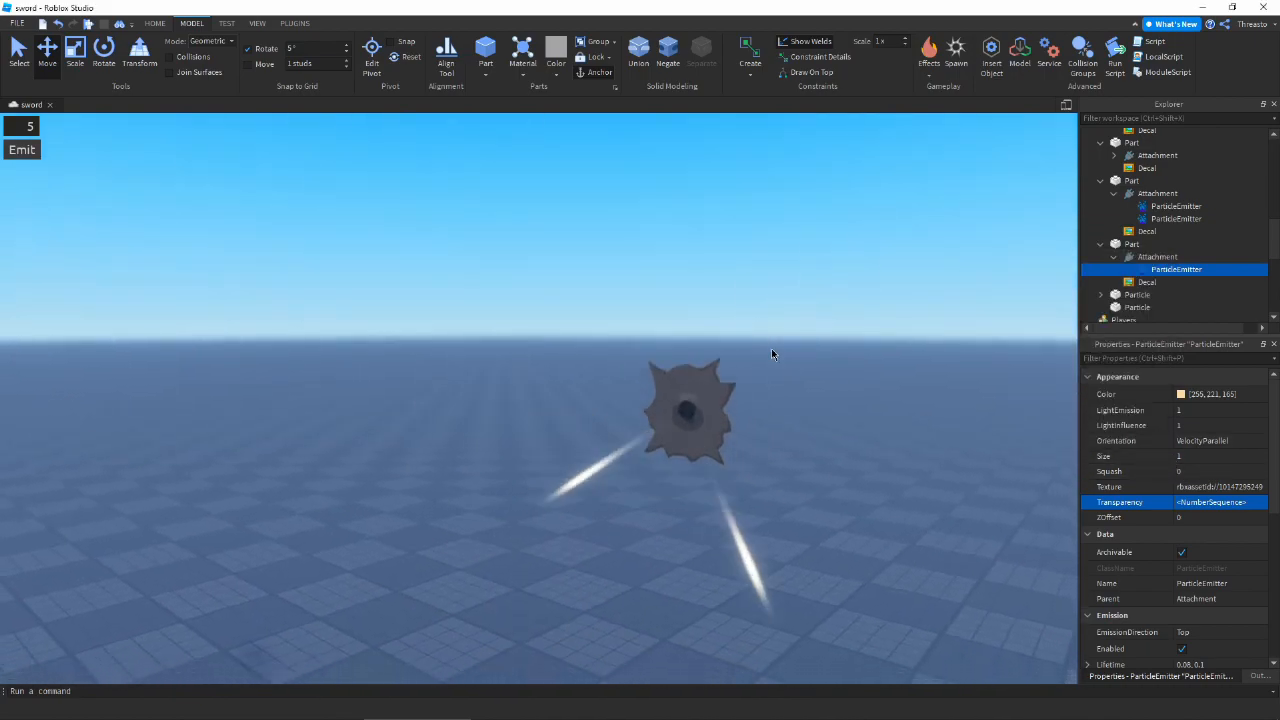
pyautogui.click(769, 349)
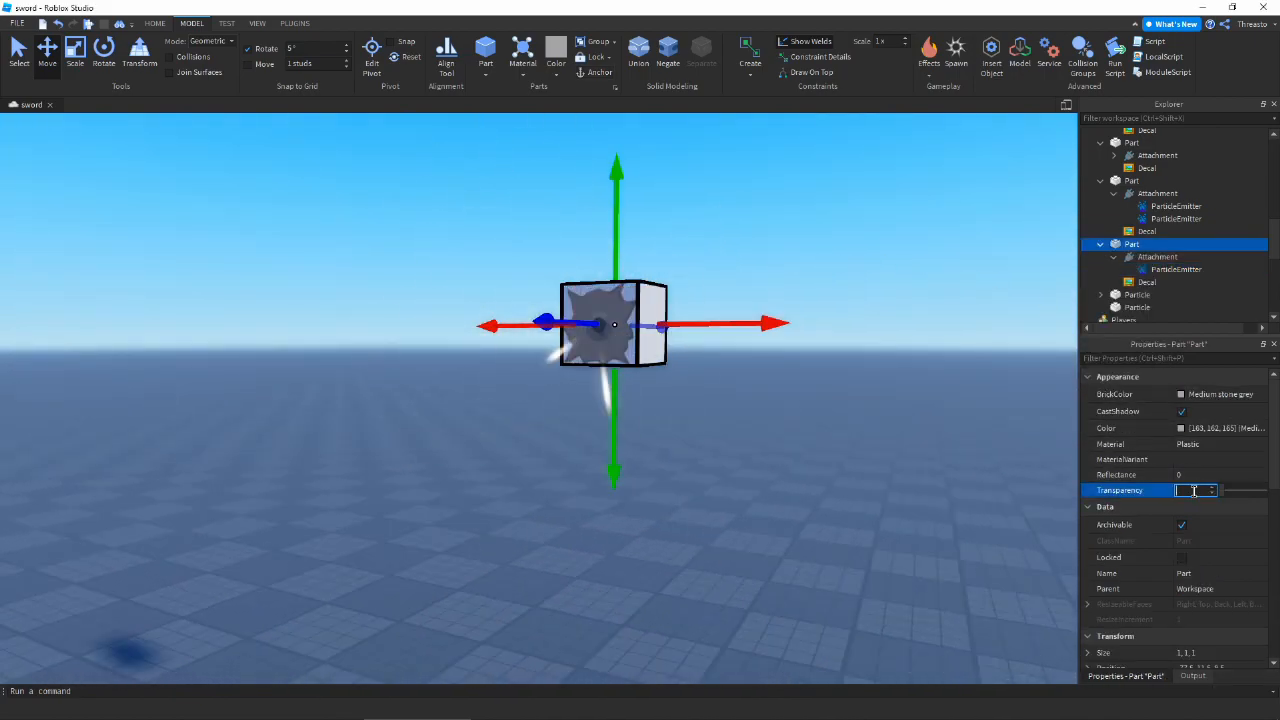
pyautogui.click(521, 73)
pyautogui.click(530, 138)
pyautogui.click(734, 260)
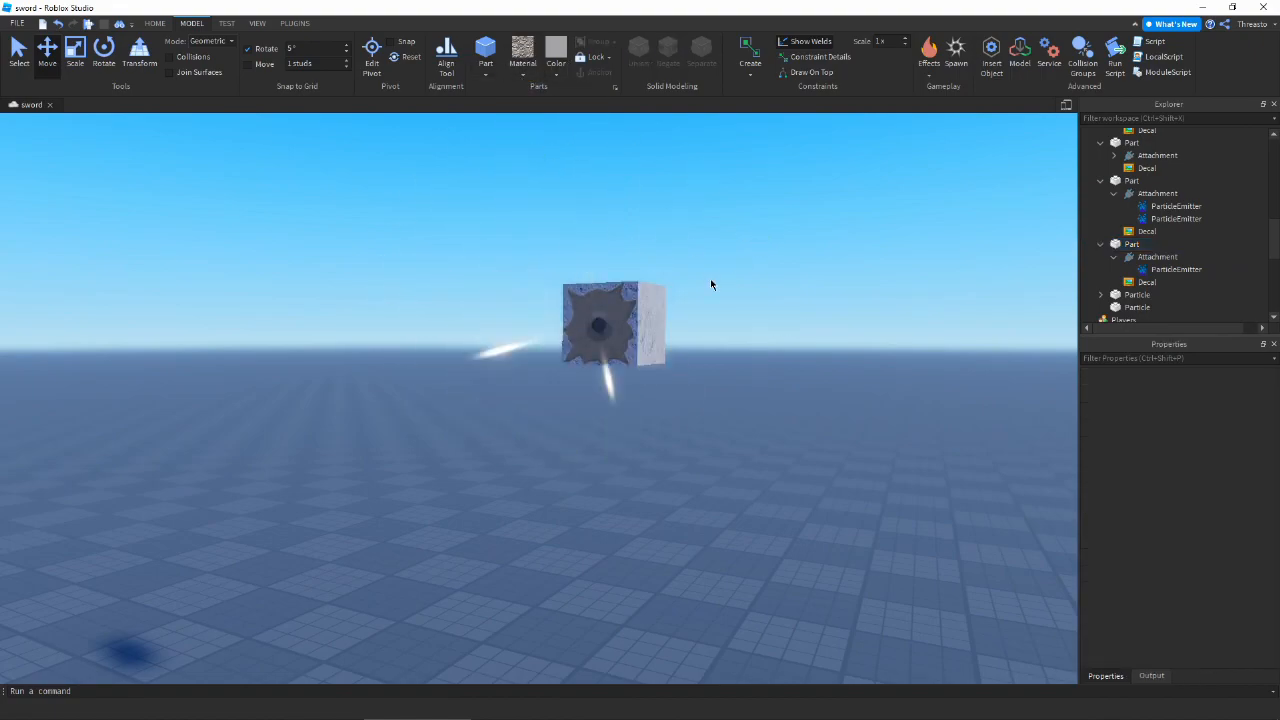
# Duplicate the concrete part and scale the copy into a test wall of about 3.8 × 1 × 4 studs.
pyautogui.hotkey('ctrl', '3')
pyautogui.click(613, 323)
pyautogui.moveTo(689, 323); pyautogui.dragTo(808, 323)
pyautogui.hotkey('ctrl', 'z')
pyautogui.keyDown('ctrl'); pyautogui.moveTo(616, 247); pyautogui.dragTo(617, 125); pyautogui.keyUp('ctrl')
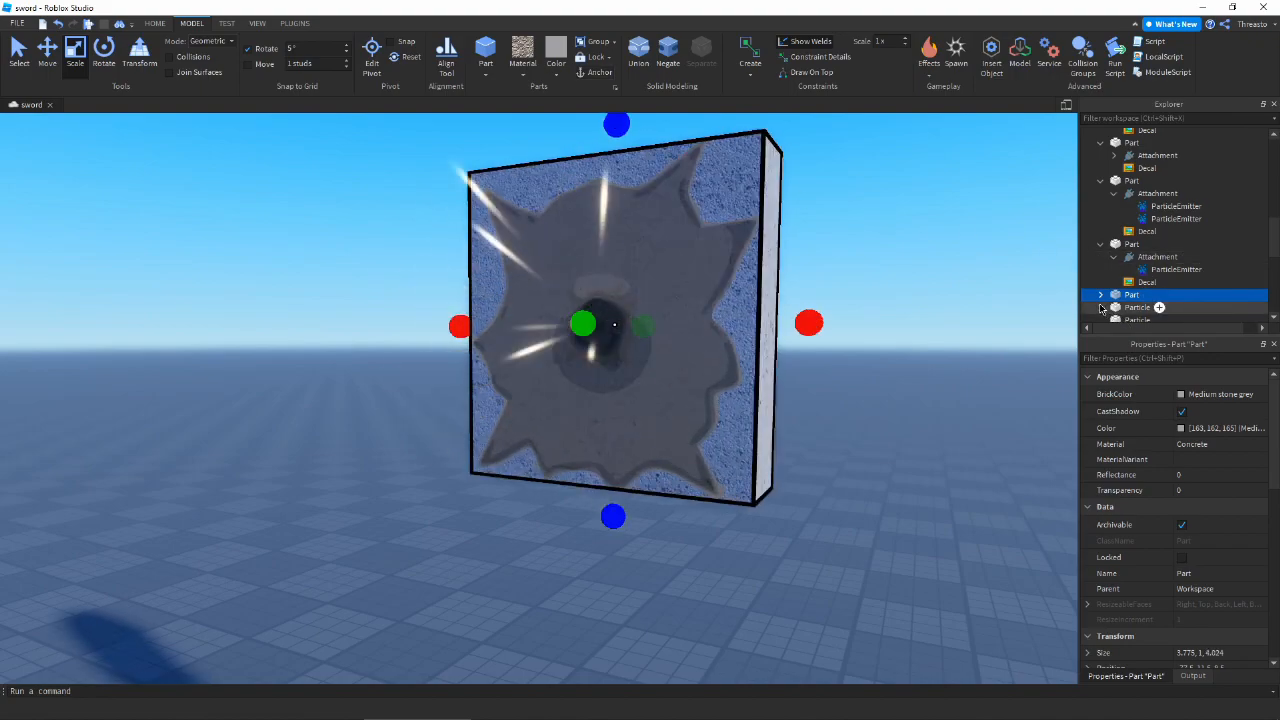
# Delete the attachment and decal from the enlarged wall copy.
pyautogui.click(1144, 308)
pyautogui.press('Delete')
pyautogui.click(1146, 308)
pyautogui.press('Delete')
# Set the original bullet hole part's Transparency back to 1.
pyautogui.click(1132, 245)
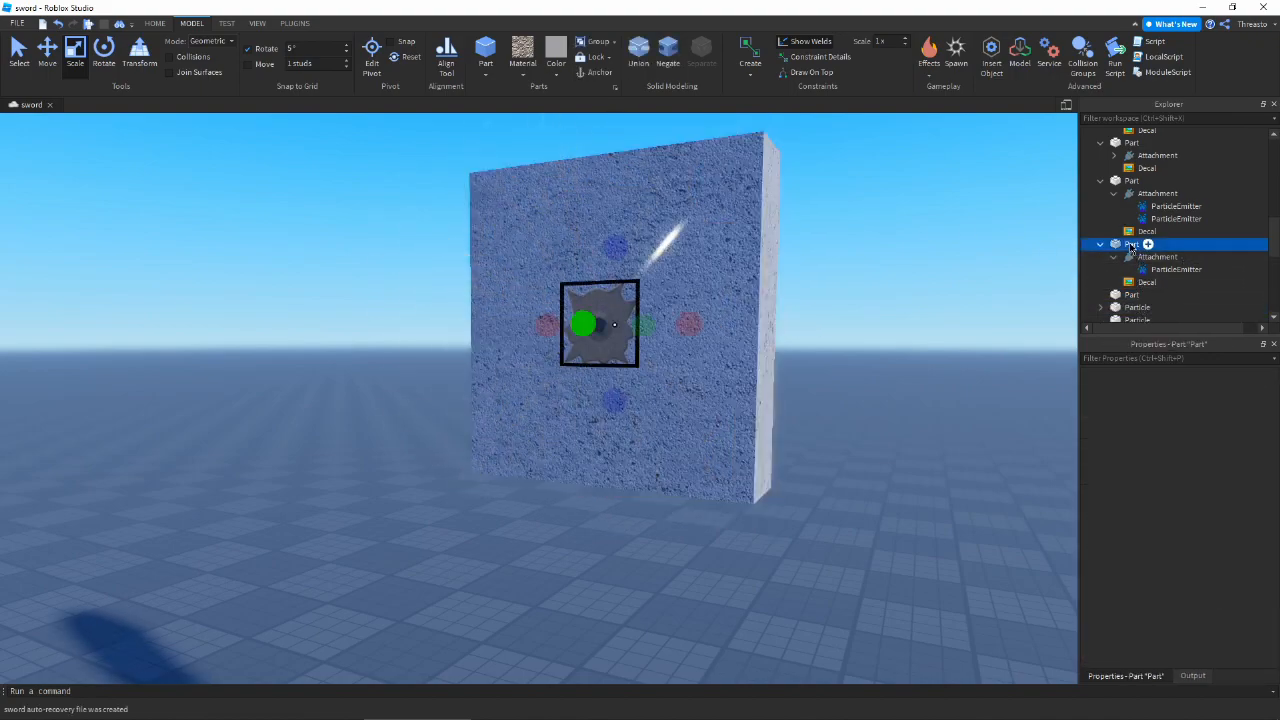
pyautogui.click(848, 340)
pyautogui.moveTo(848, 340); pyautogui.dragTo(849, 340, button='right')
pyautogui.press('a')
pyautogui.press('w')
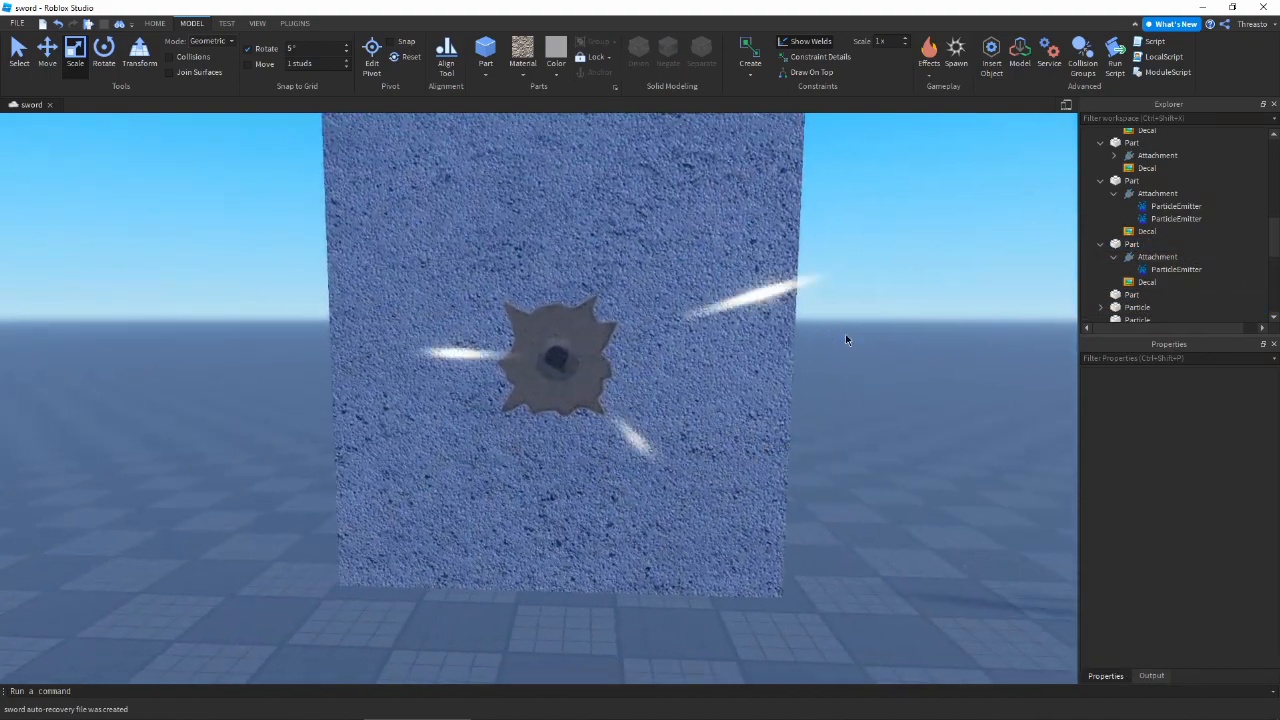
# Check the sparks and bullet hole against the concrete wall, and delete the wall.
pyautogui.click(709, 313)
pyautogui.moveTo(709, 313); pyautogui.dragTo(708, 312, button='right')
pyautogui.press('d')
pyautogui.scroll(-1, 786, 303)
pyautogui.click(877, 277)
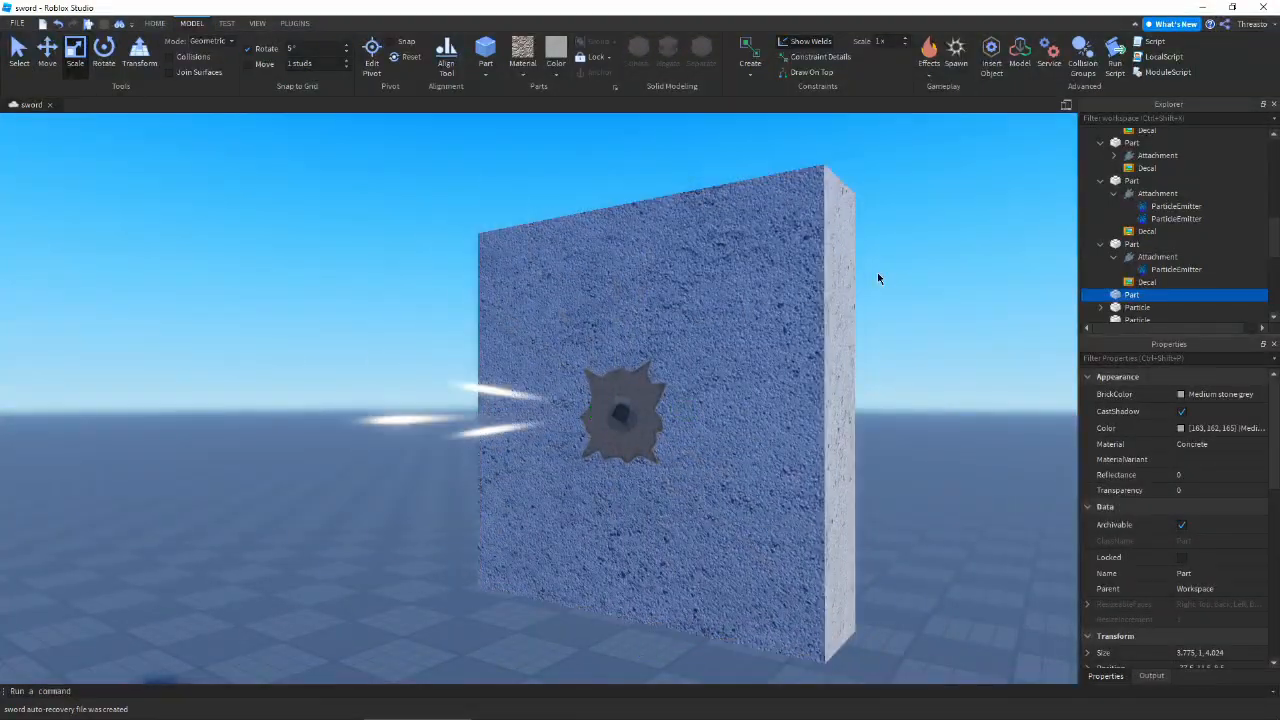
pyautogui.scroll(-2, 800, 295)
pyautogui.click(735, 320)
pyautogui.press('Delete')
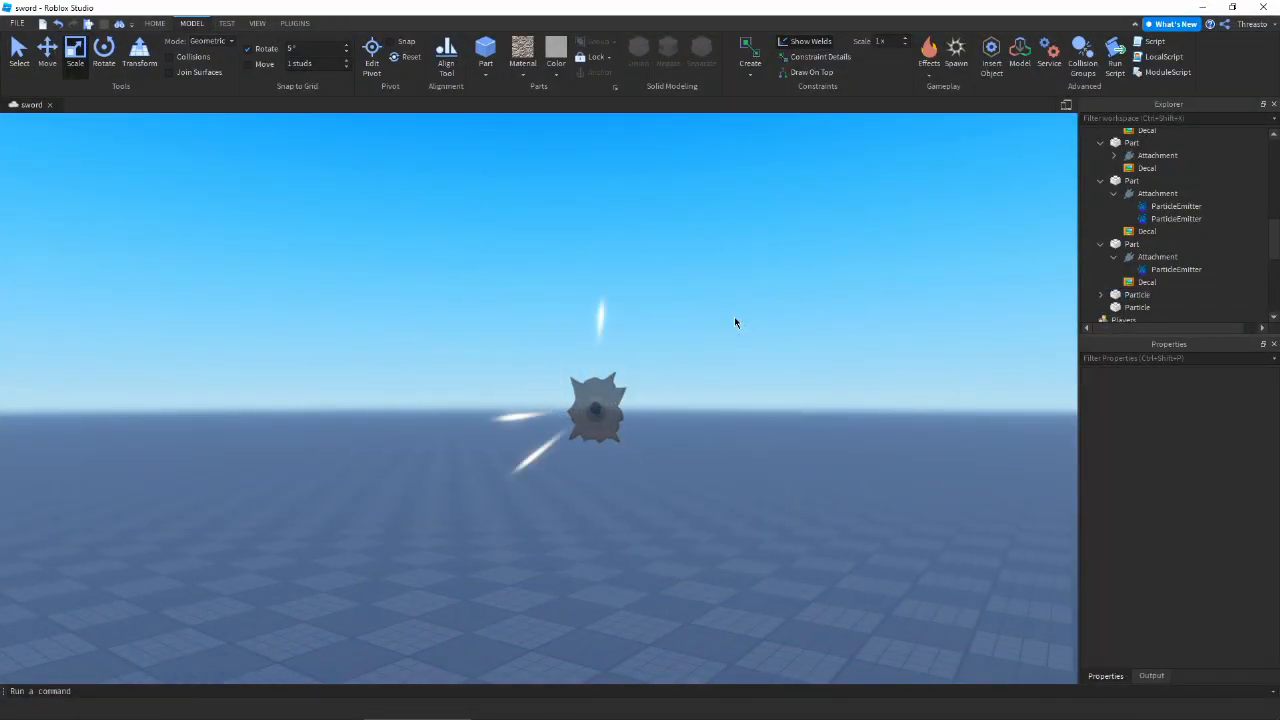
# Edit the particle emitter's Size curve to start at 2.28 with an envelope of 0.37 and end at its original value.
pyautogui.click(613, 386)
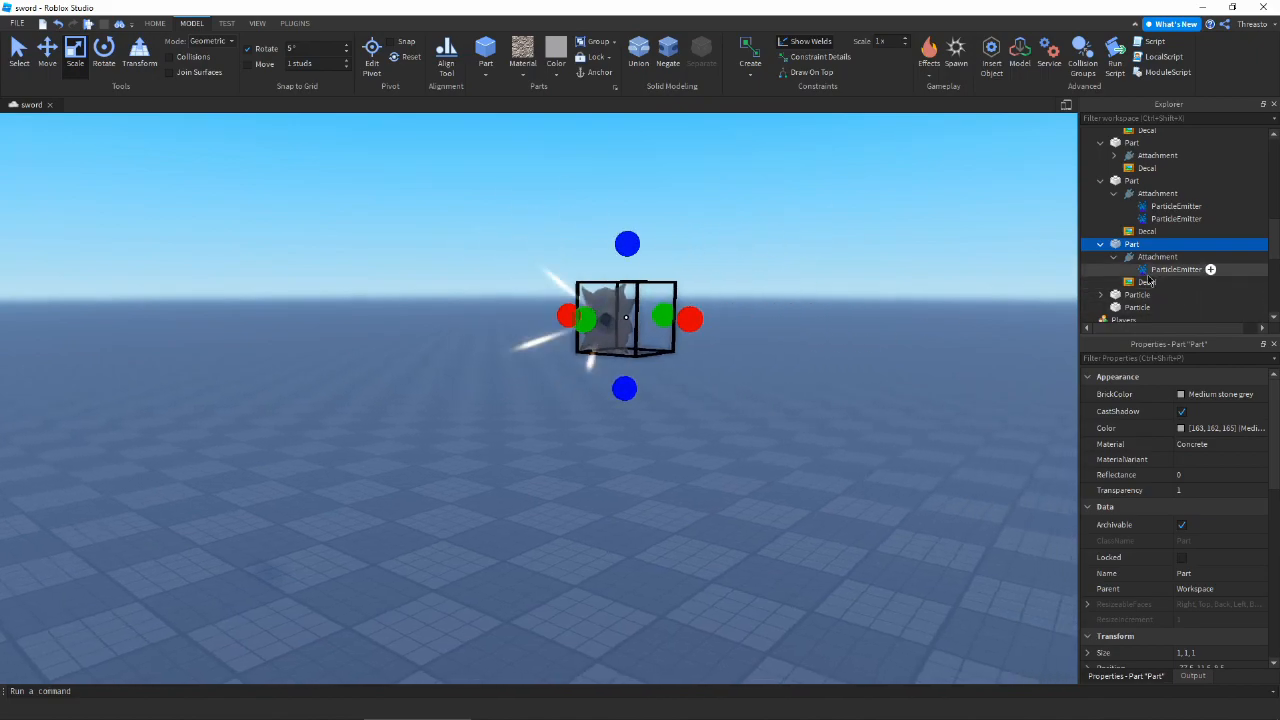
pyautogui.click(1176, 269)
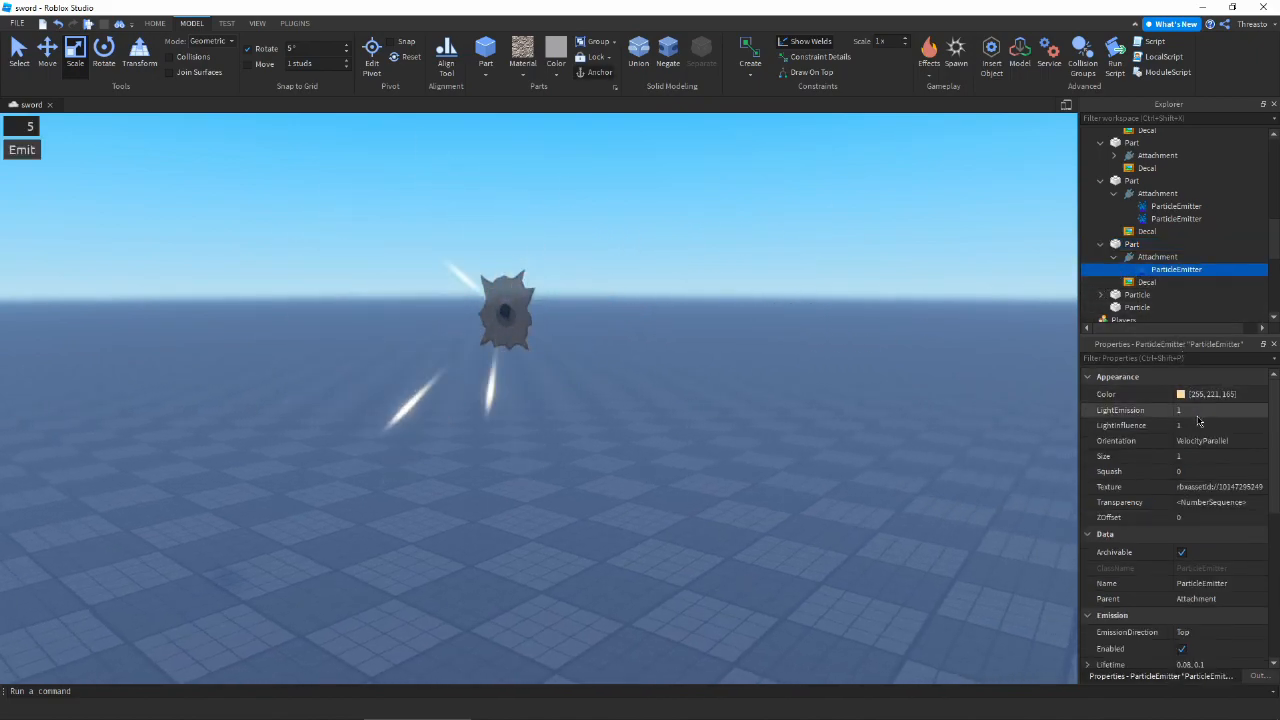
pyautogui.scroll(-4, 1198, 421)
pyautogui.scroll(4, 1175, 472)
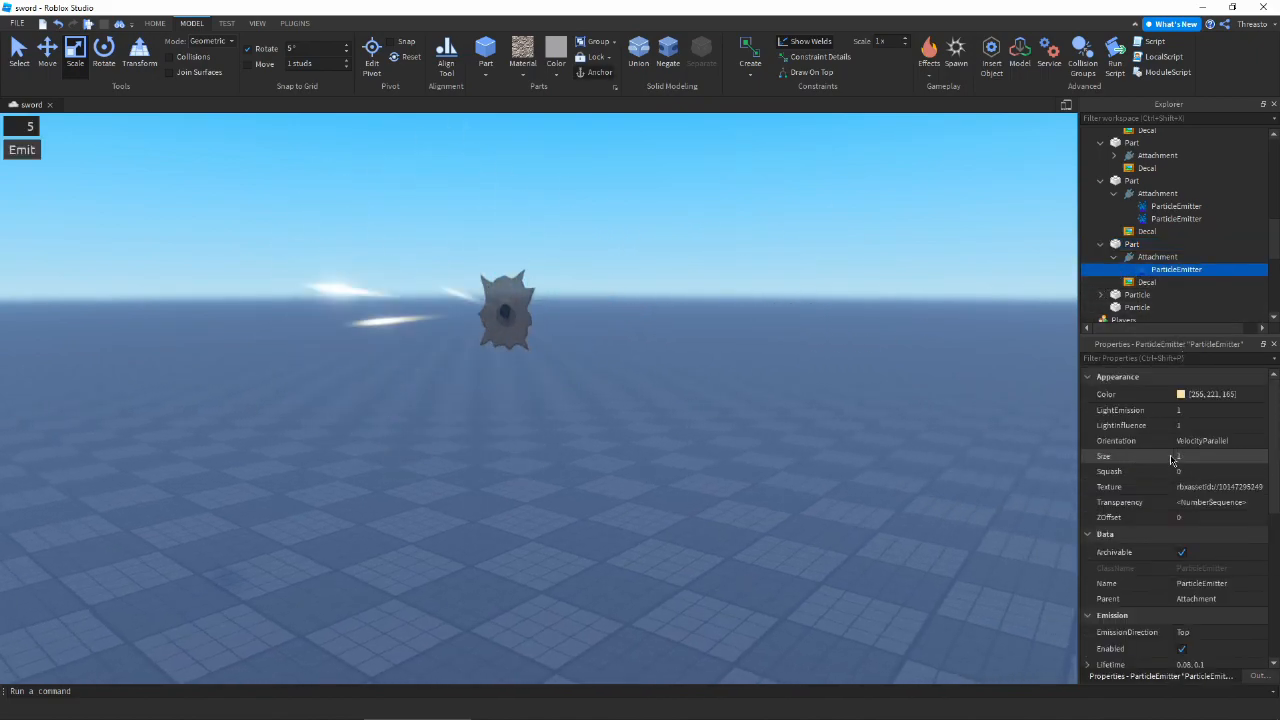
pyautogui.click(1246, 458)
pyautogui.moveTo(629, 264); pyautogui.dragTo(878, 376)
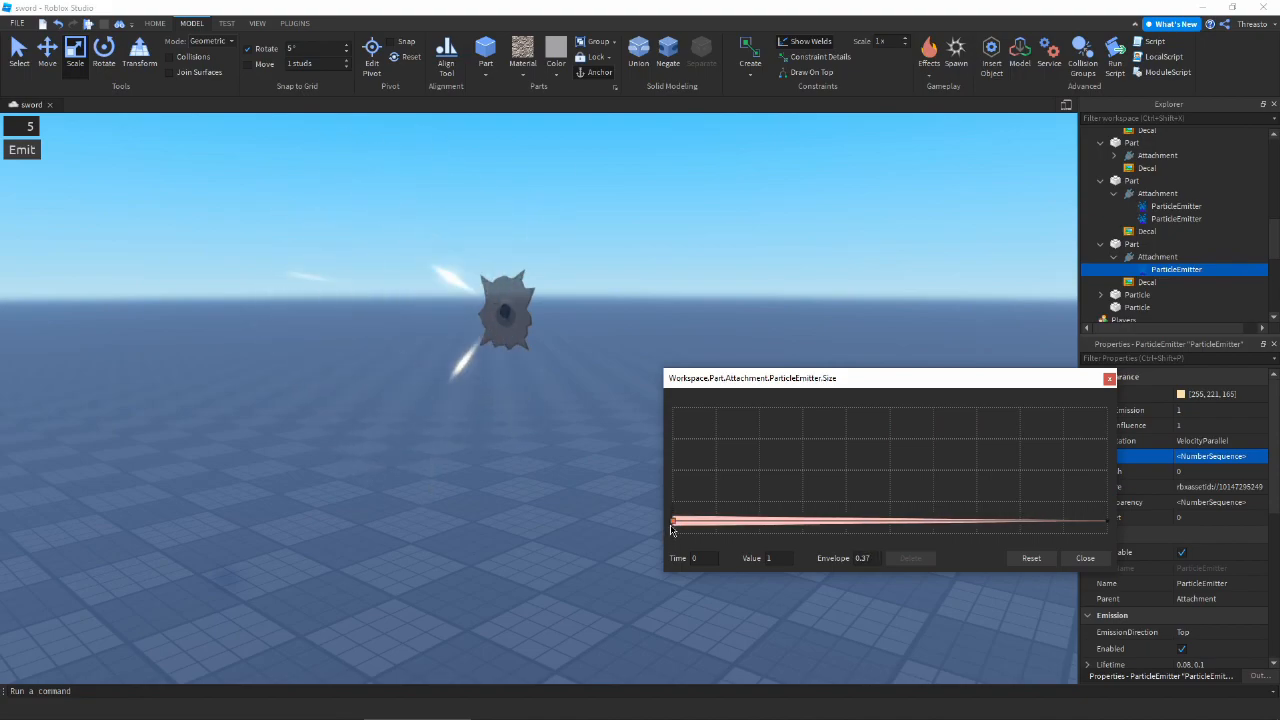
pyautogui.moveTo(673, 513); pyautogui.dragTo(671, 508)
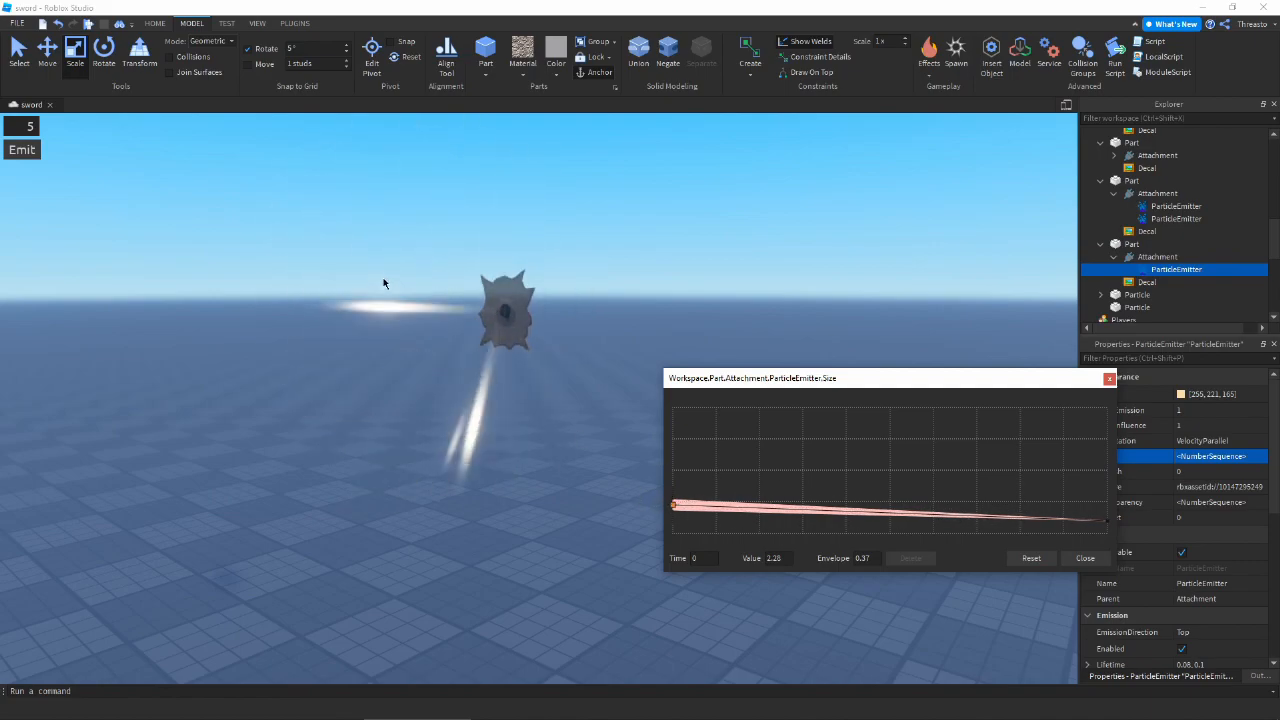
pyautogui.click(1085, 558)
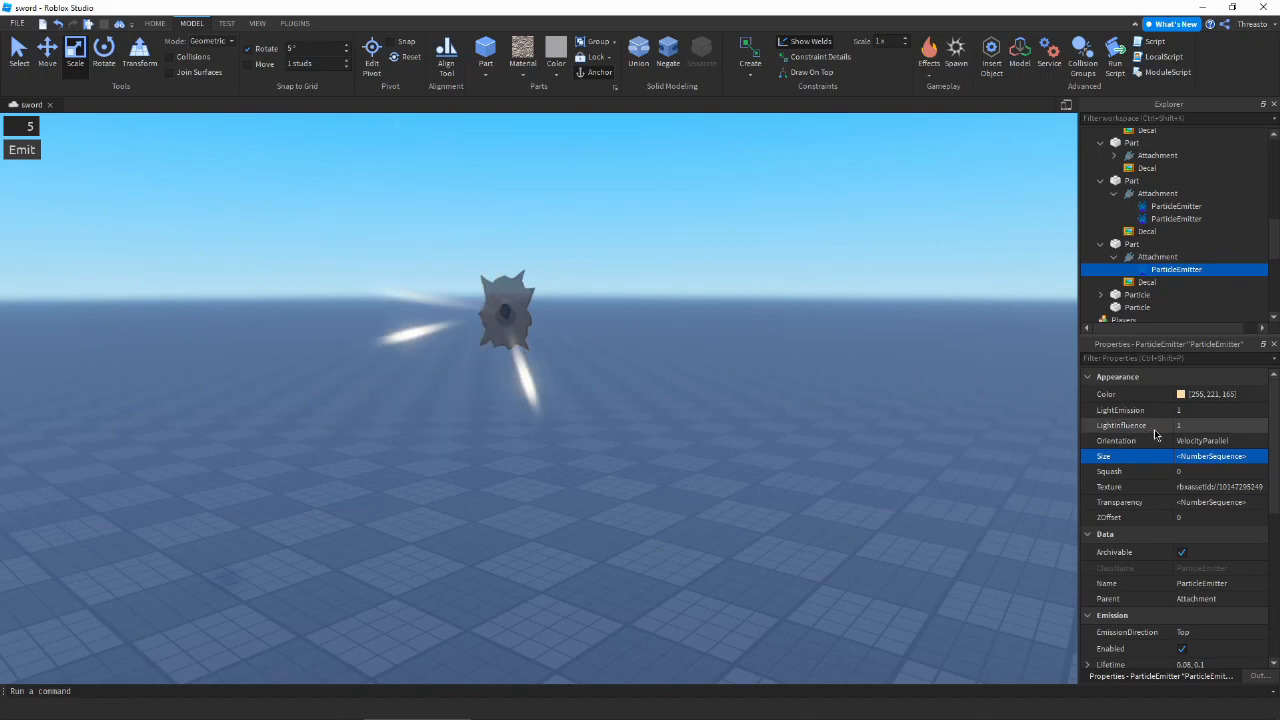
# Edit the emitter's Squash curve to start at 1.39 with an envelope of about 0.575 and end at 0.
pyautogui.click(1236, 471)
pyautogui.click(1256, 471)
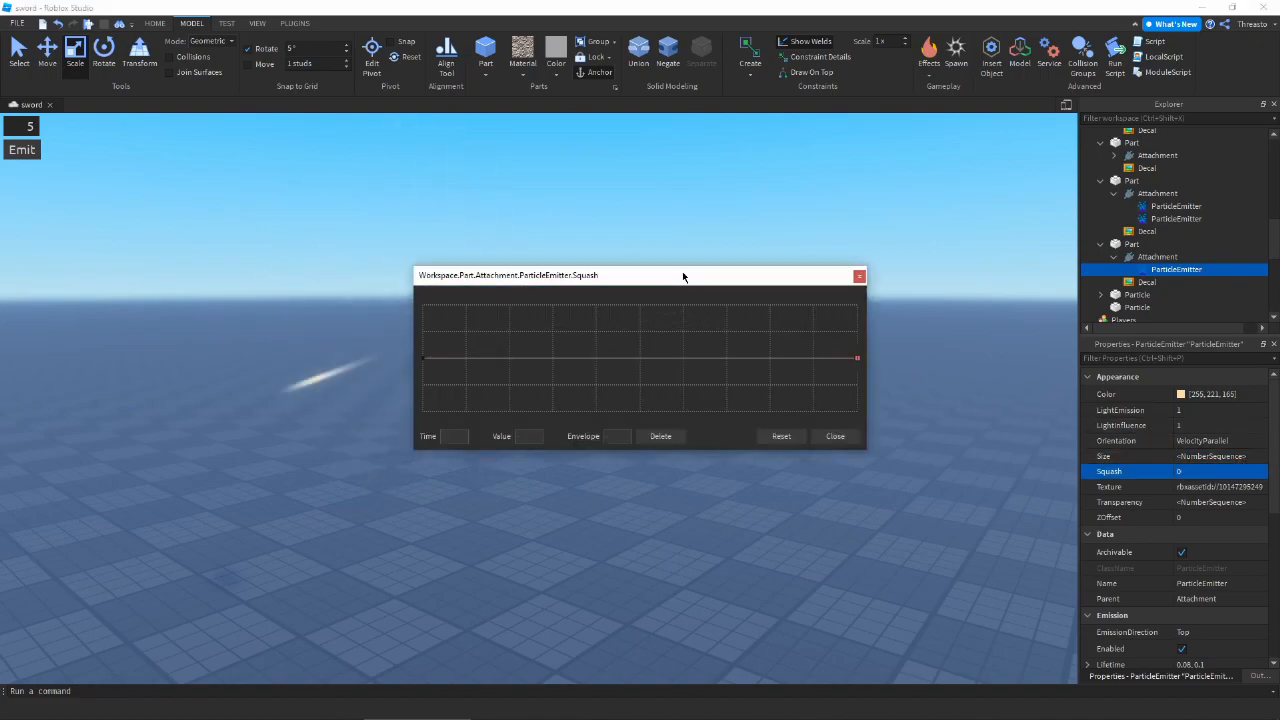
pyautogui.moveTo(682, 277); pyautogui.dragTo(893, 322)
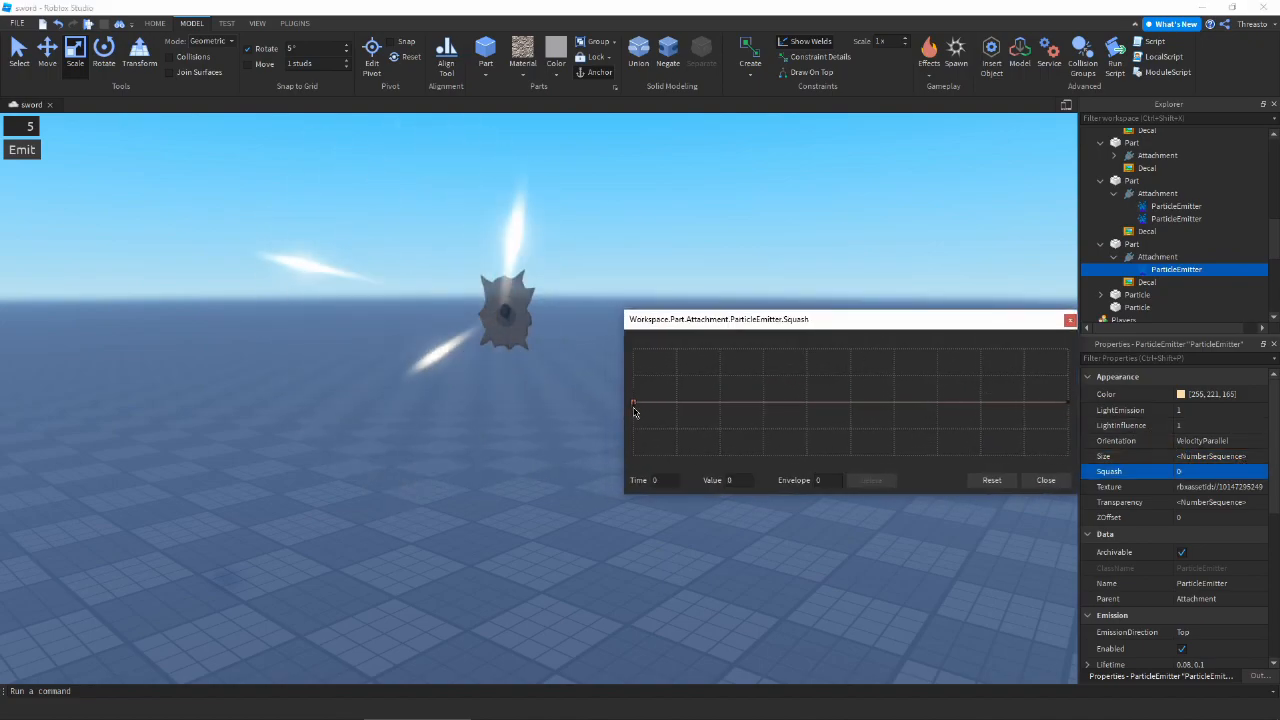
pyautogui.moveTo(633, 416); pyautogui.dragTo(635, 430)
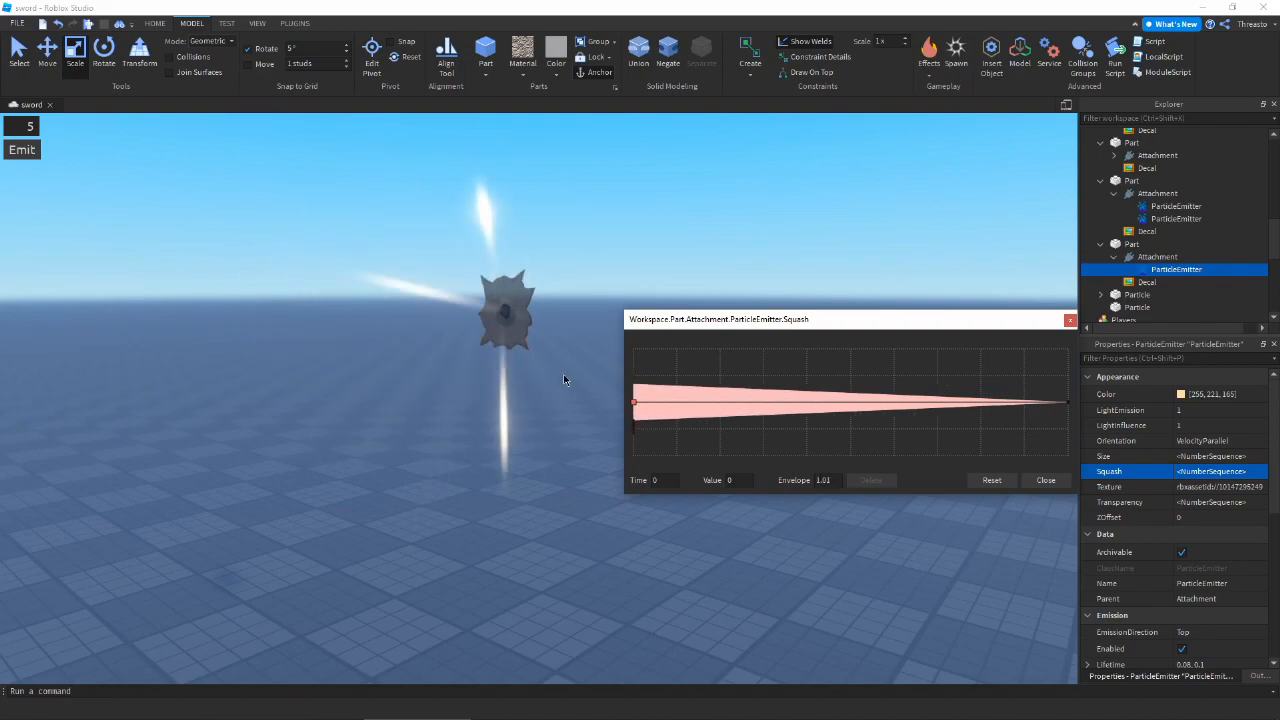
pyautogui.moveTo(633, 403); pyautogui.dragTo(635, 379)
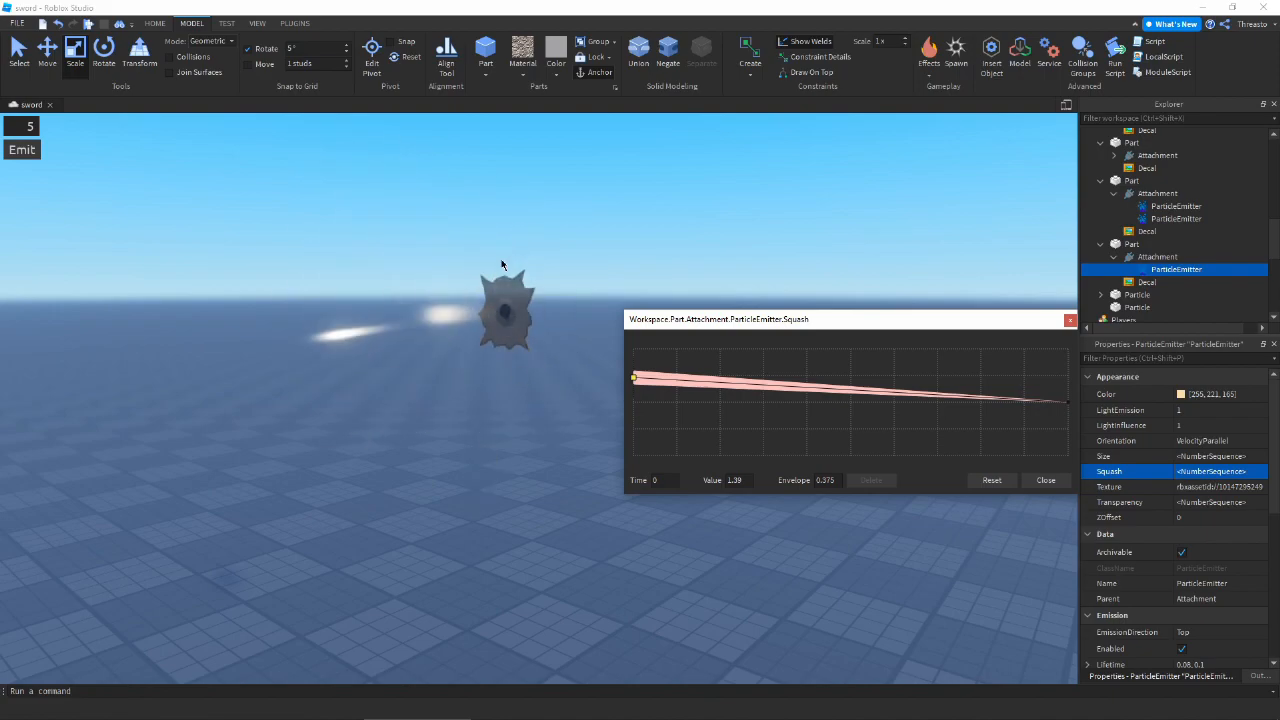
# Add a Squash curve keypoint at time 0.583 with a value of 1.16.
pyautogui.click(953, 389)
pyautogui.moveTo(965, 390); pyautogui.dragTo(896, 389)
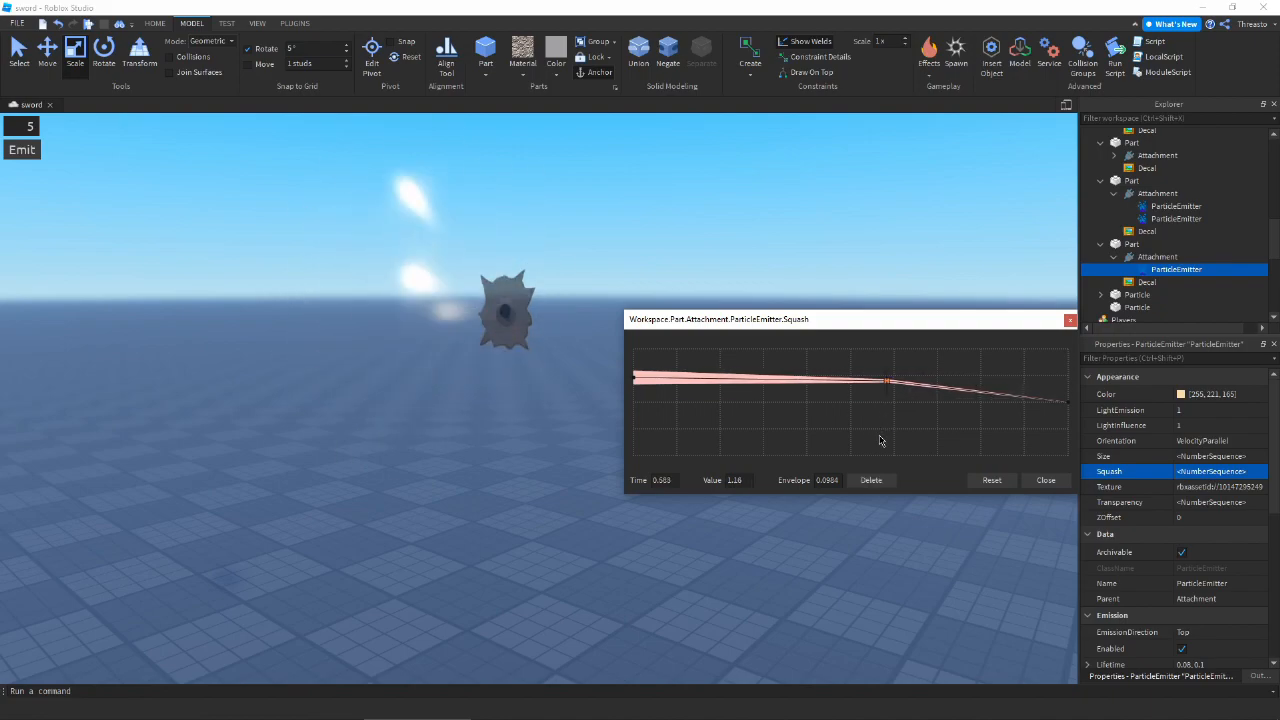
pyautogui.click(1045, 480)
# Set the particle emitter's LightInfluence to 0 and its Color to a yellow, 255, 224, 130.
pyautogui.click(1220, 426)
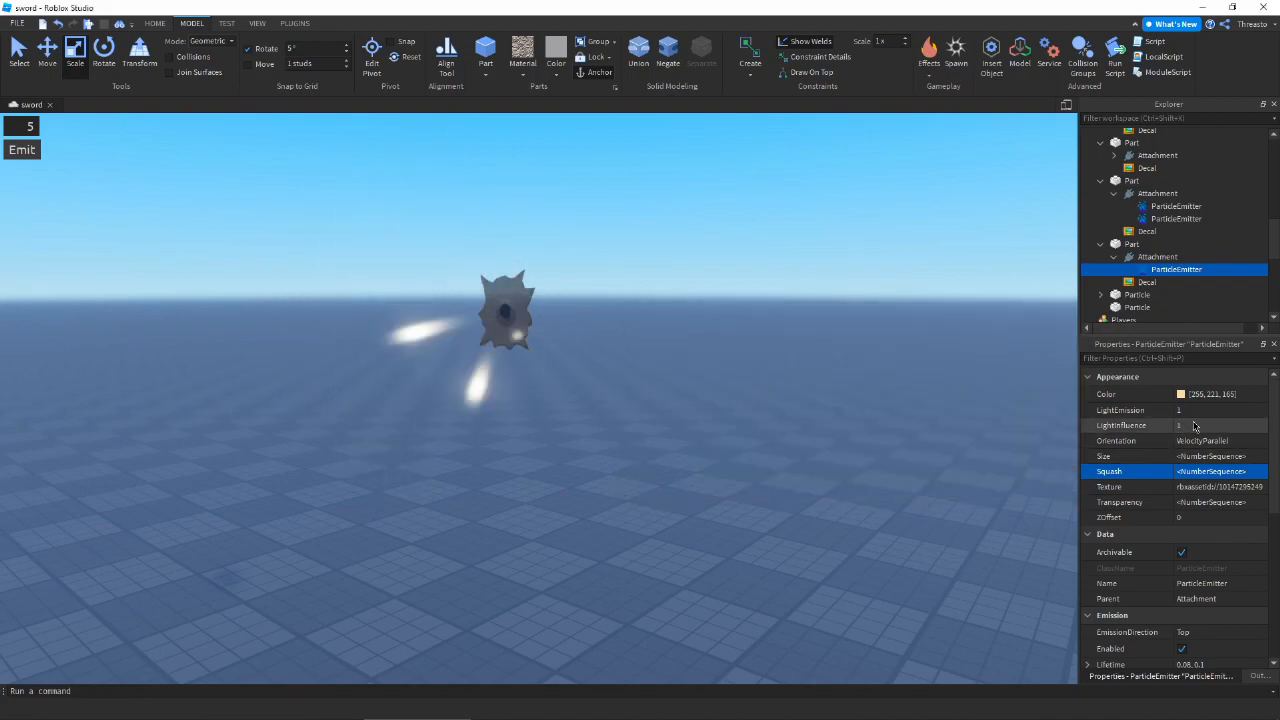
pyautogui.write('0')
pyautogui.press('Return')
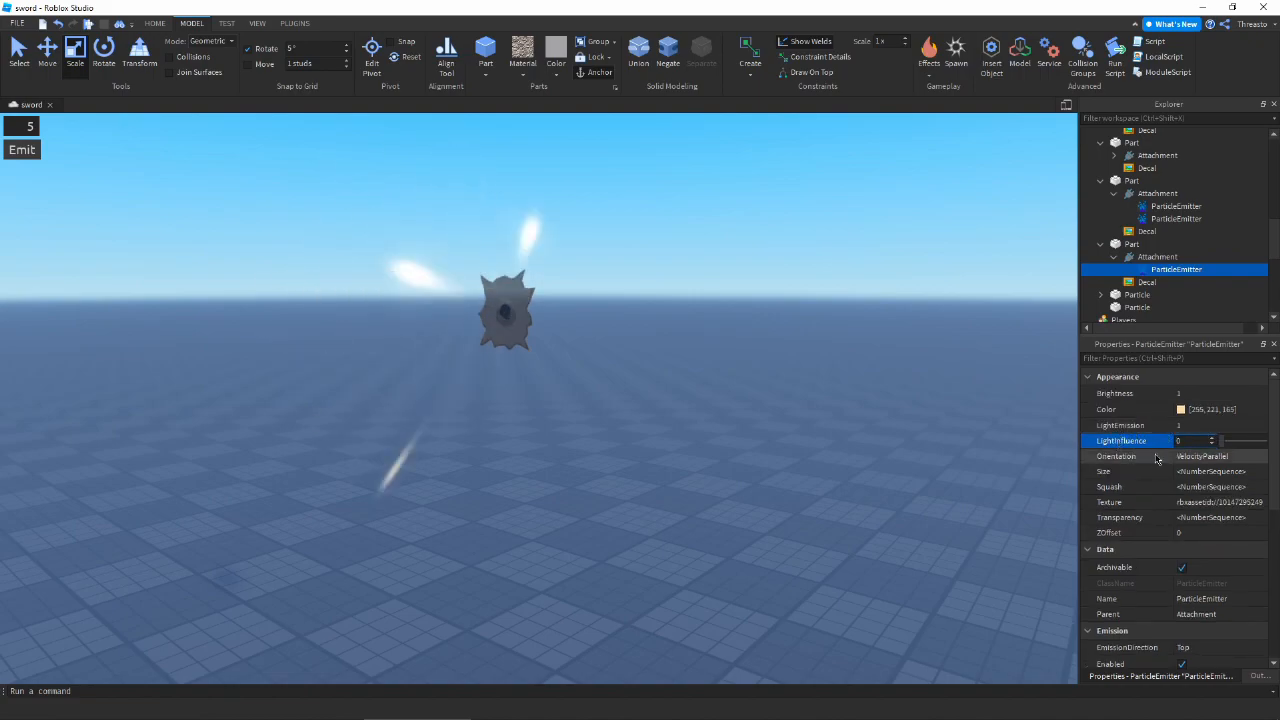
pyautogui.scroll(-2, 1170, 462)
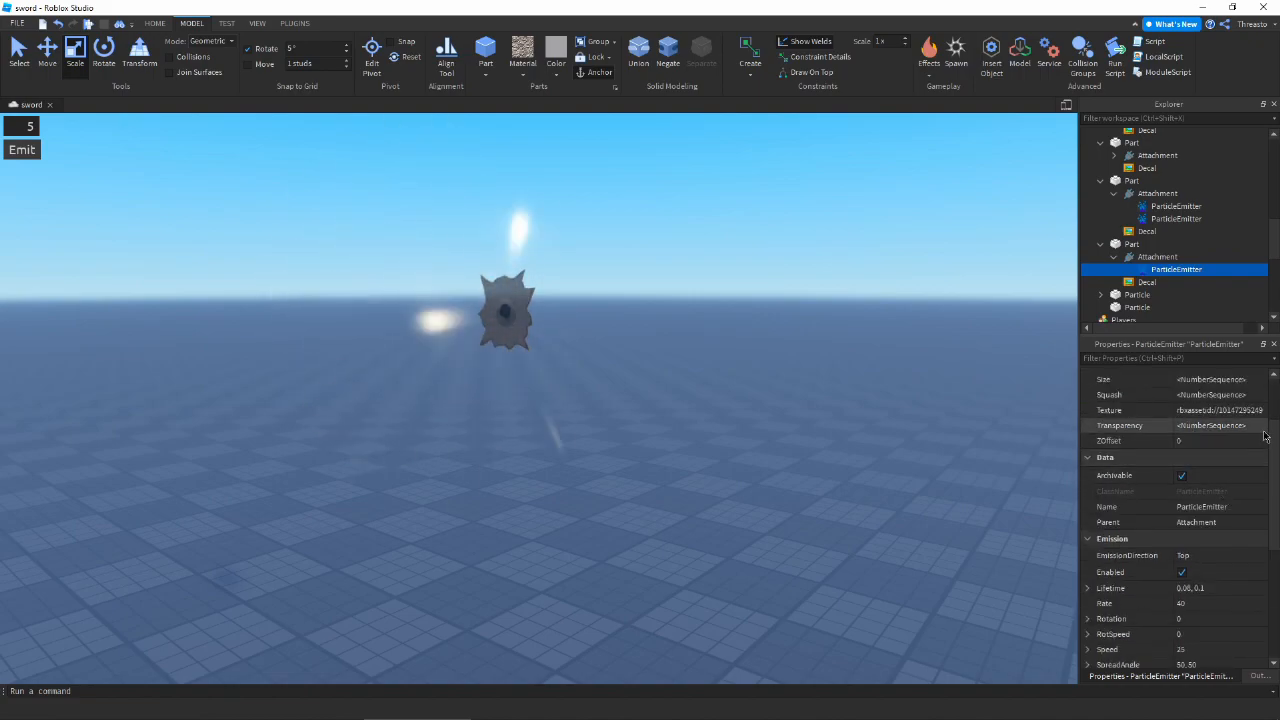
pyautogui.click(1265, 430)
pyautogui.click(744, 381)
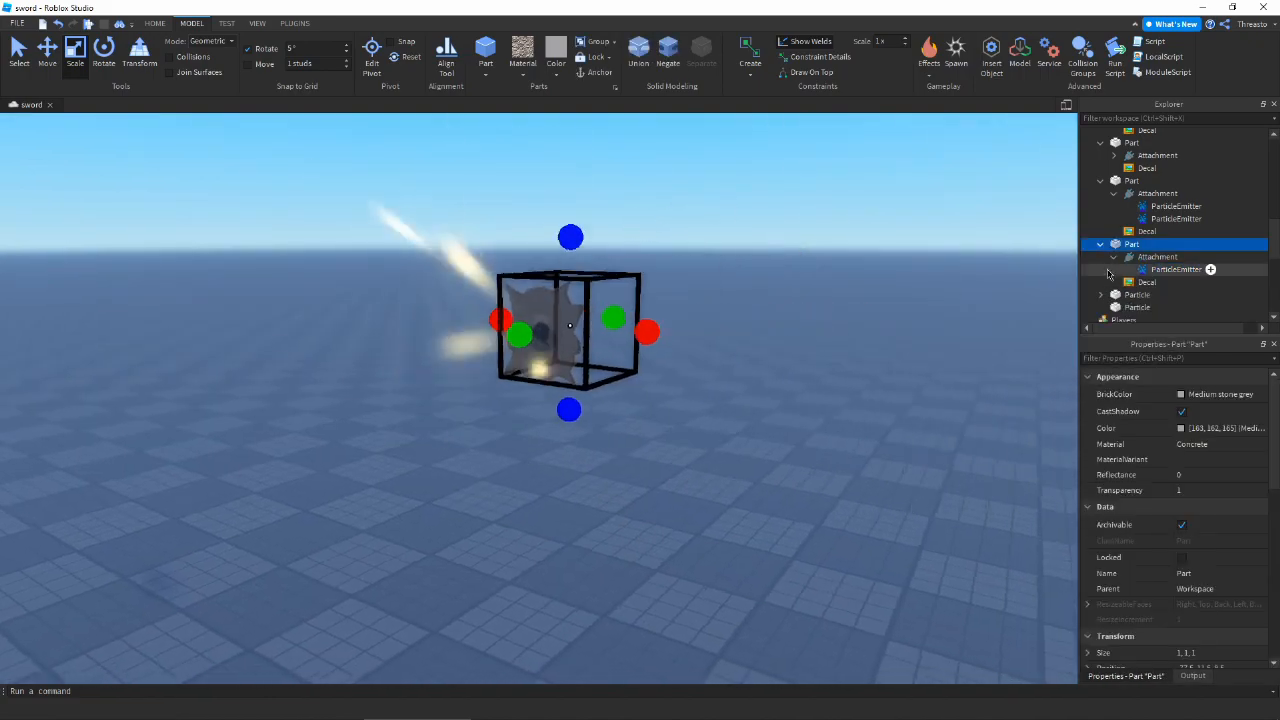
# Duplicate the spark particle emitter in the attachment and edit the copy's Size curve to start at 1.53.
pyautogui.click(1145, 273)
pyautogui.hotkey('ctrl', 'd')
pyautogui.moveTo(893, 275); pyautogui.dragTo(880, 278, button='right')
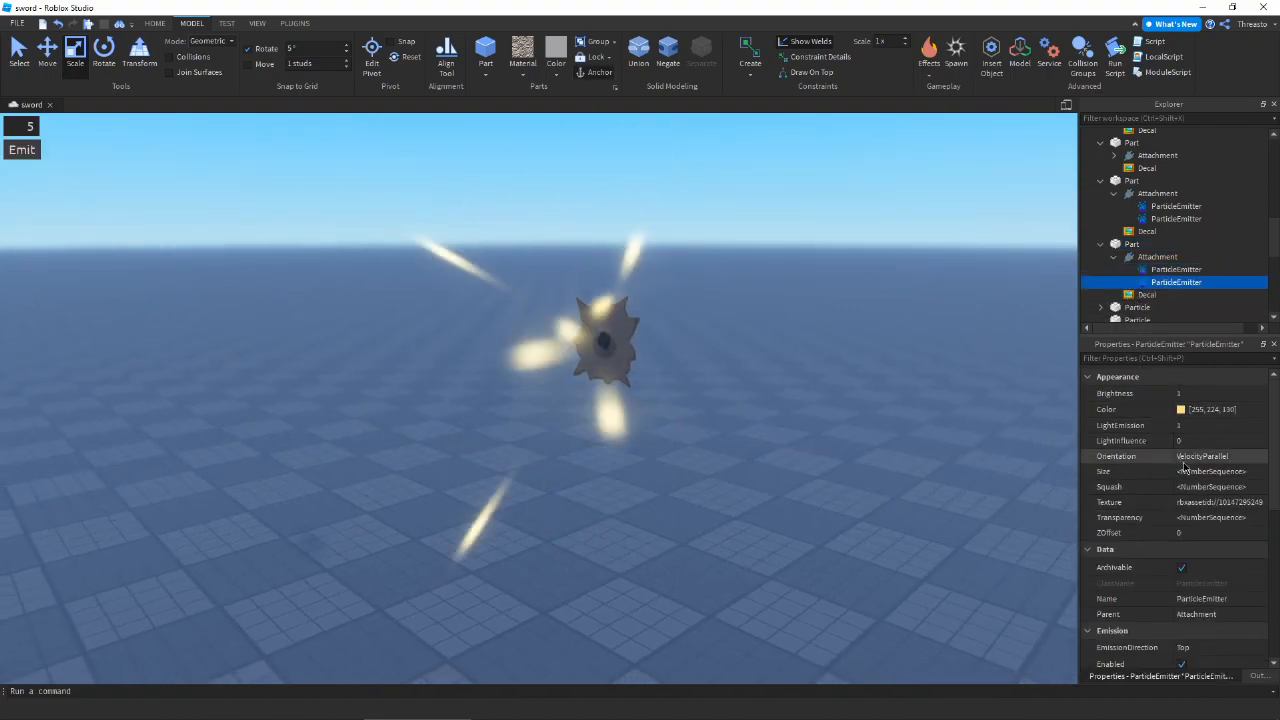
pyautogui.click(1262, 471)
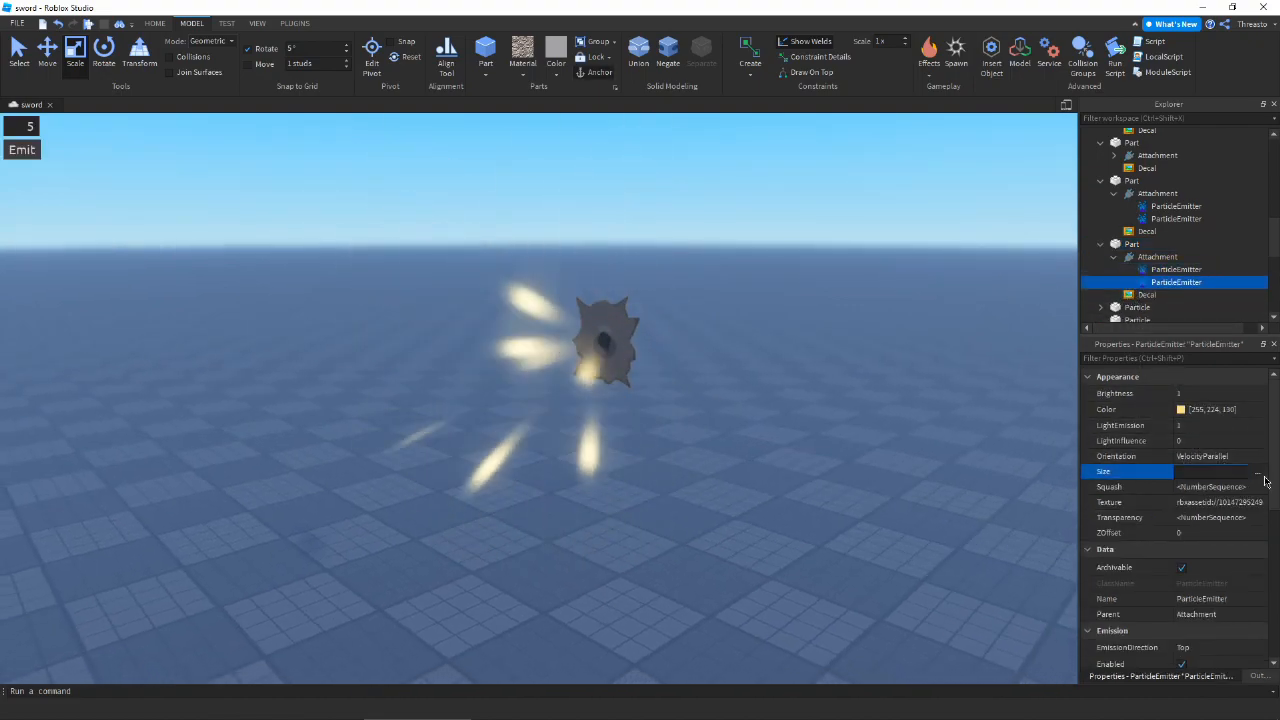
pyautogui.click(1262, 471)
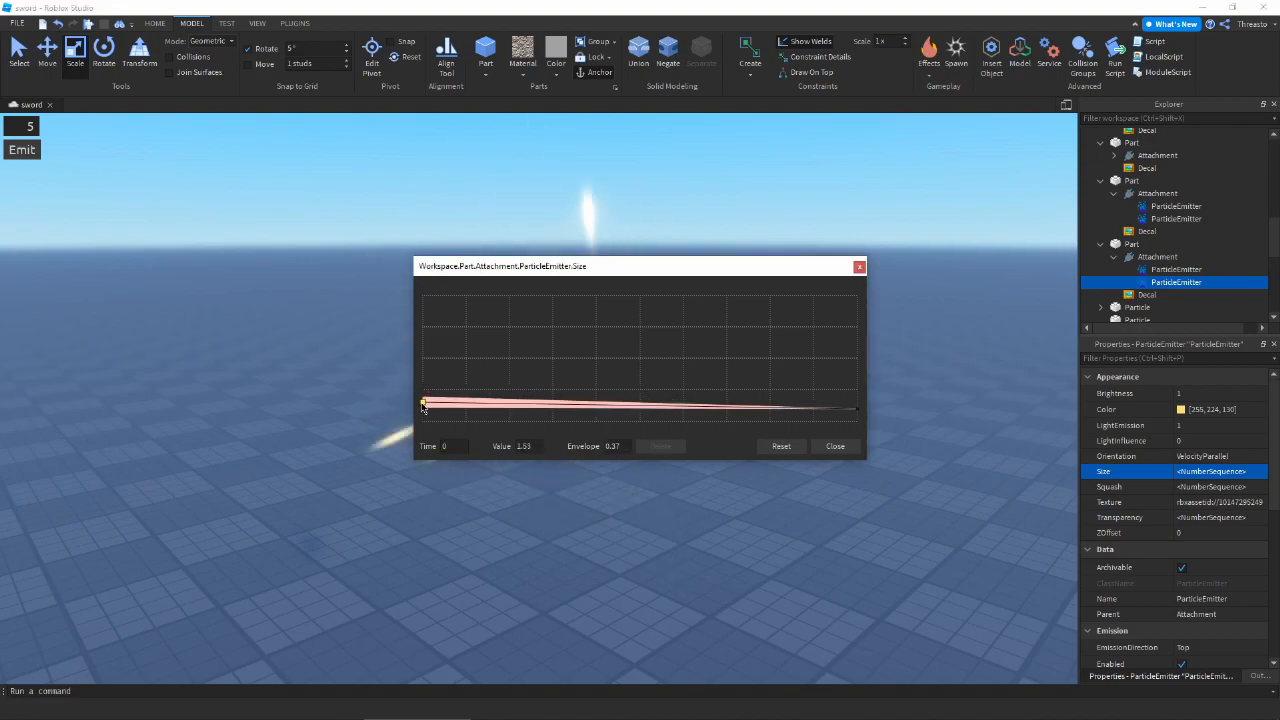
pyautogui.click(835, 450)
# Edit the original spark emitter's Squash curve to start at 1.54.
pyautogui.scroll(-5, 1190, 470)
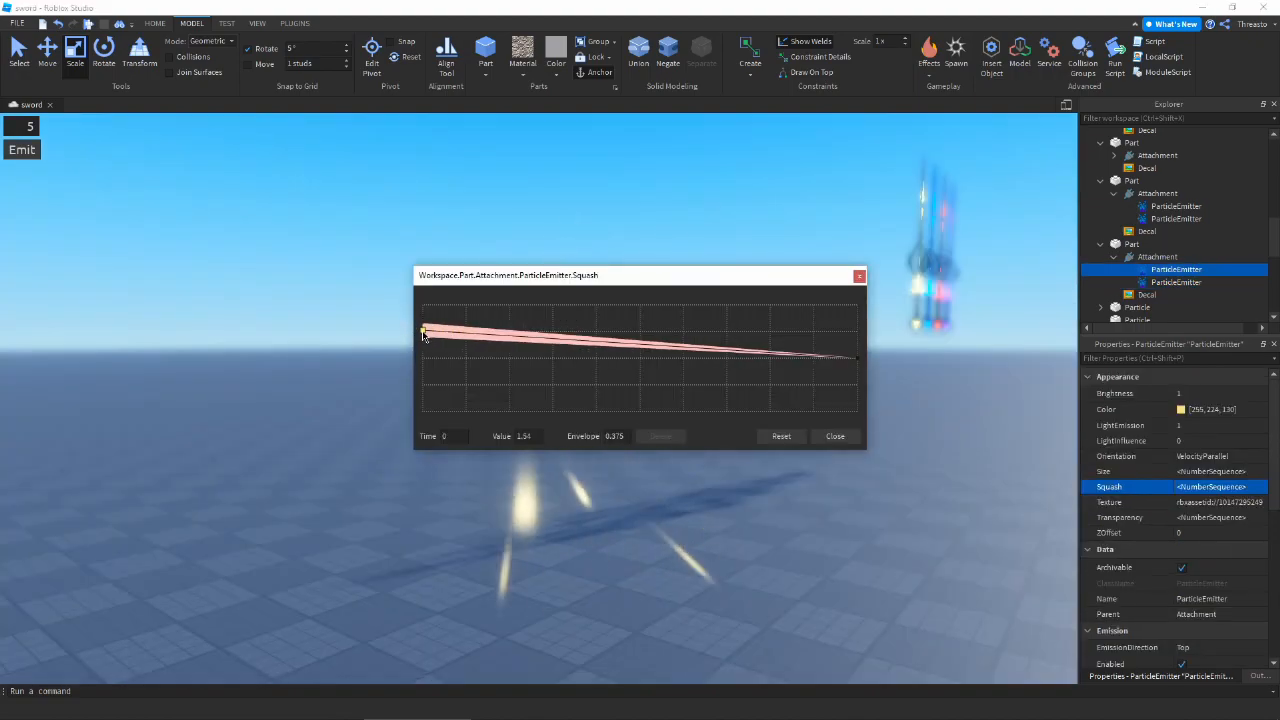
pyautogui.click(835, 436)
pyautogui.click(908, 431)
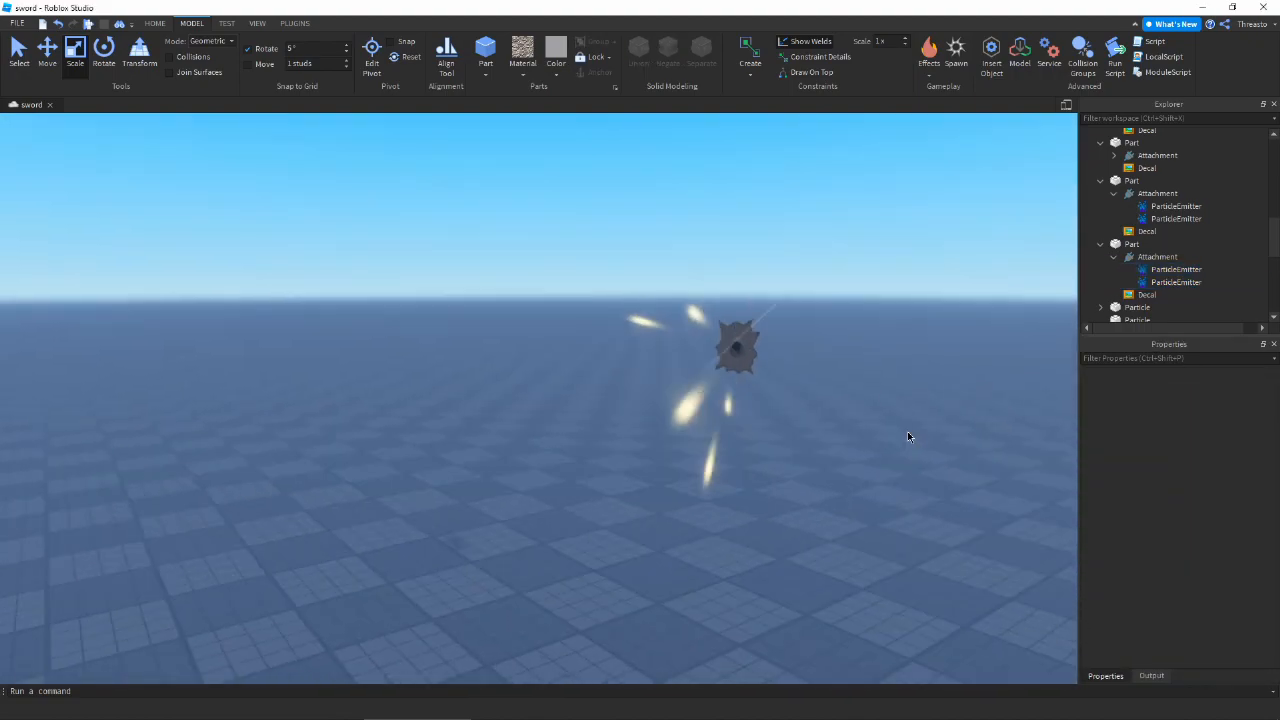
# Duplicate the bullet hole part, set the move snap increment to 7 studs, and move the copy sideways away from the original.
pyautogui.scroll(2, 907, 431)
pyautogui.moveTo(908, 431); pyautogui.dragTo(900, 385, button='right')
pyautogui.scroll(-5, 860, 390)
pyautogui.click(725, 398)
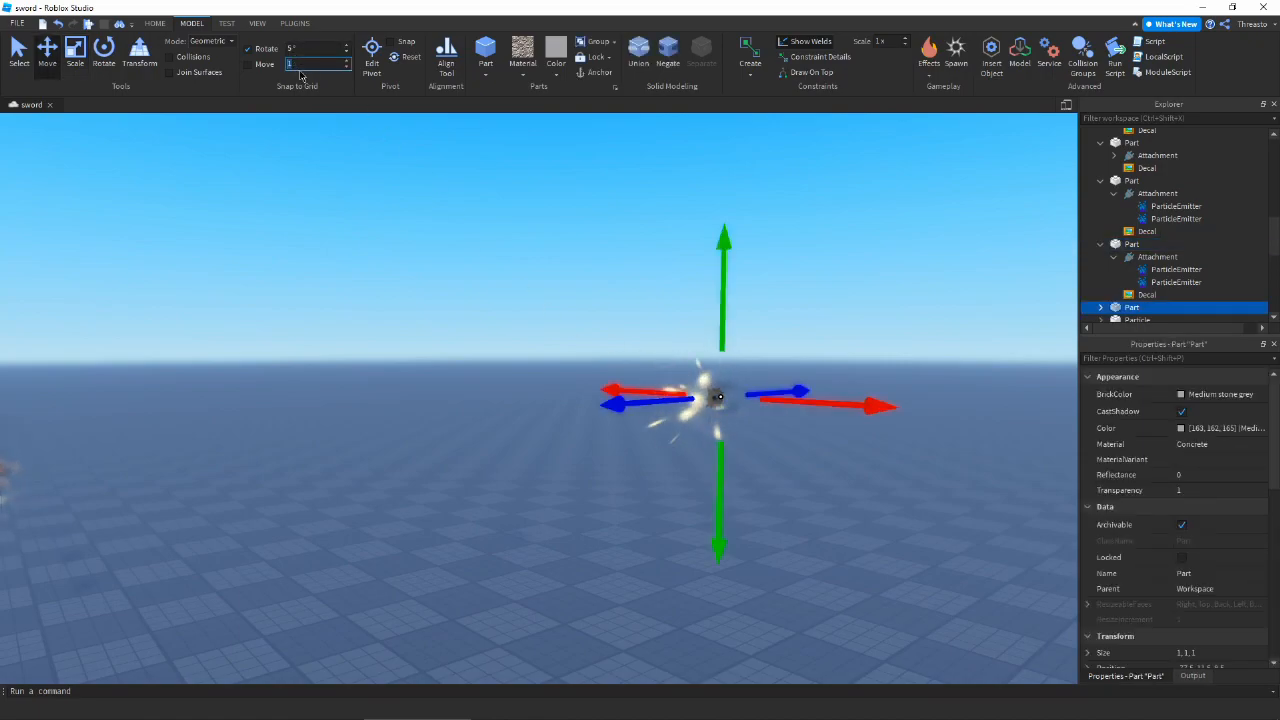
pyautogui.moveTo(830, 399); pyautogui.dragTo(877, 403)
pyautogui.click(886, 329)
pyautogui.moveTo(886, 329); pyautogui.dragTo(740, 454, button='right')
pyautogui.scroll(3, 690, 345)
pyautogui.scroll(3, 688, 343)
pyautogui.scroll(-6, 688, 343)
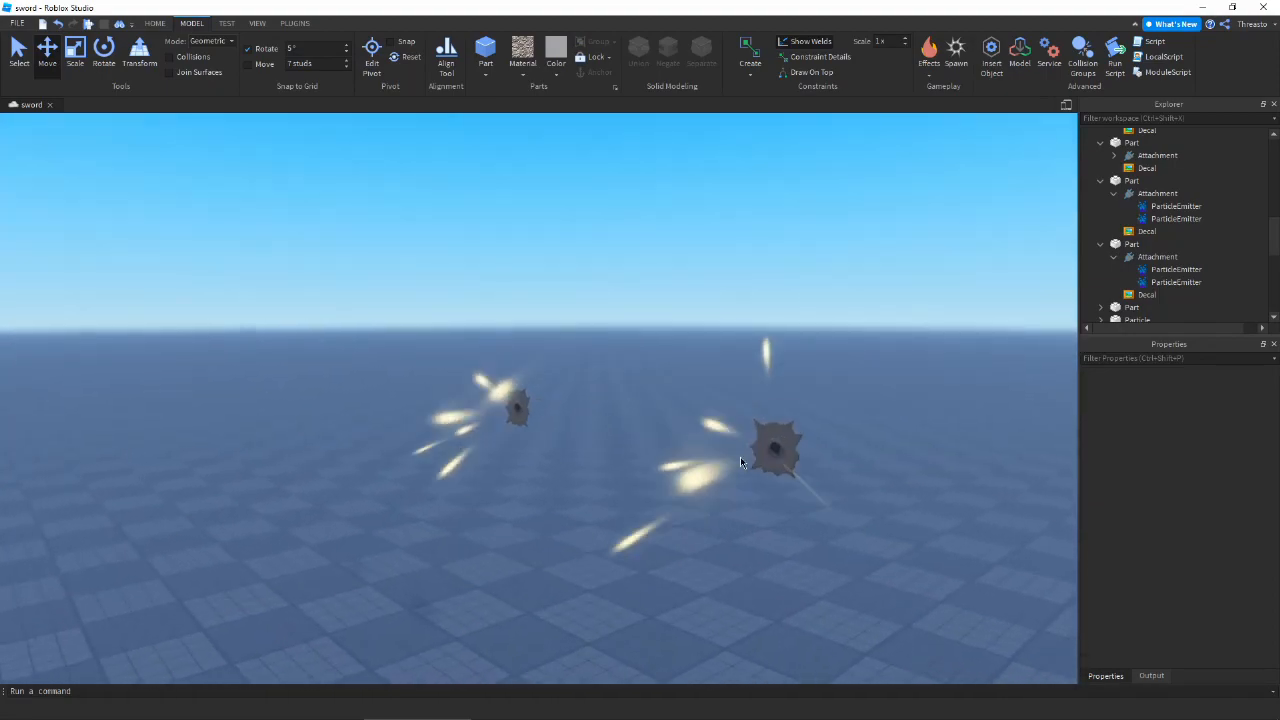
# Set the copied part's second particle emitter to EmissionDirection Front and SpreadAngle 130, 130.
pyautogui.click(770, 442)
pyautogui.click(1160, 282)
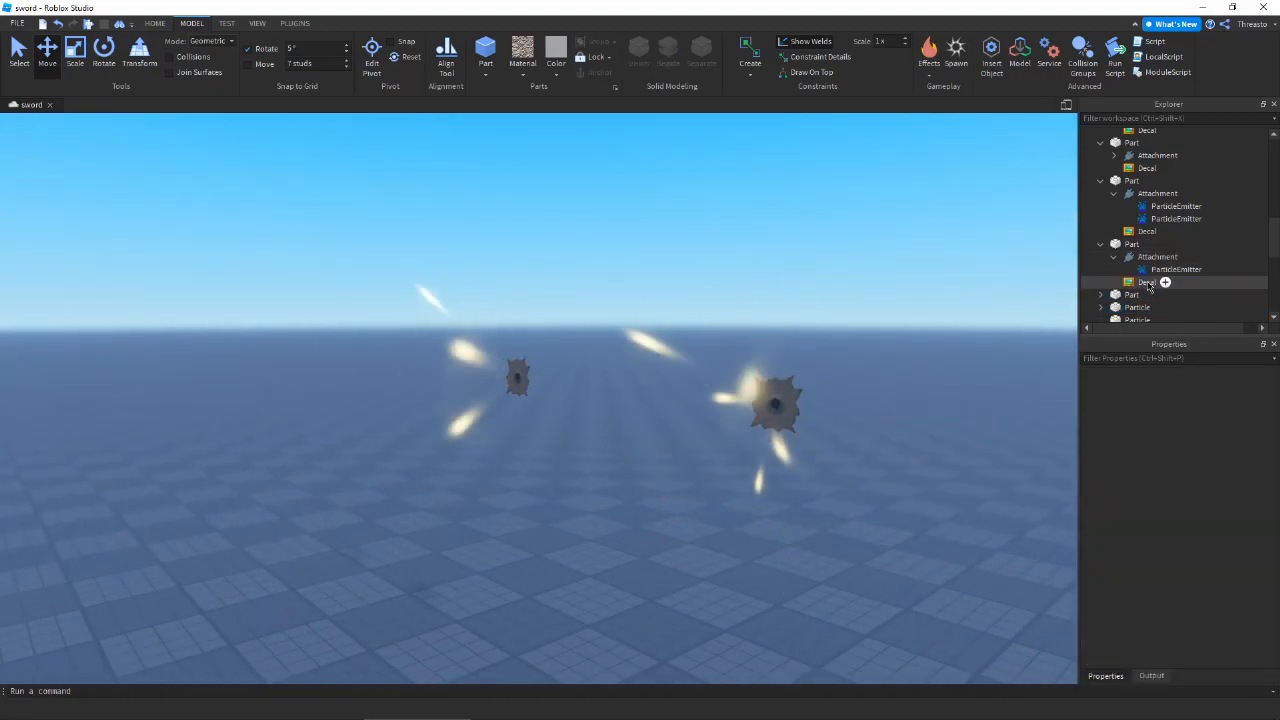
pyautogui.scroll(-3, 1141, 289)
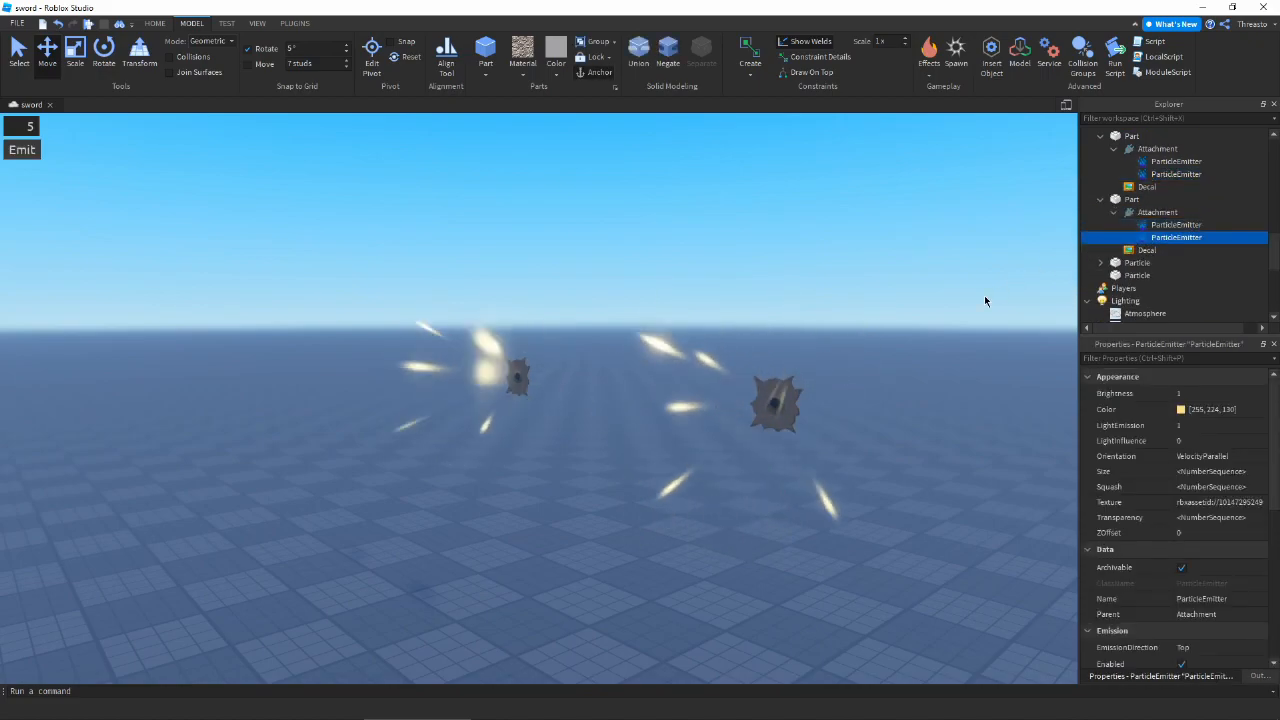
pyautogui.moveTo(986, 300); pyautogui.dragTo(994, 309, button='right')
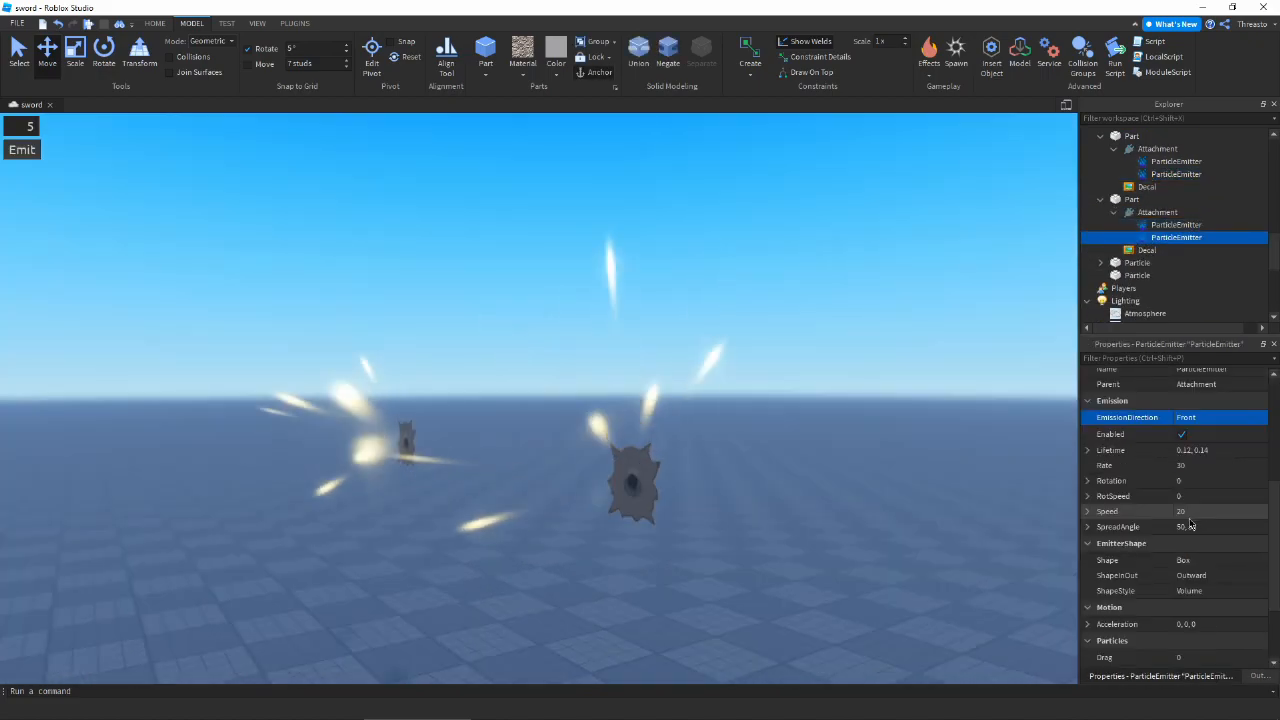
pyautogui.click(1190, 525)
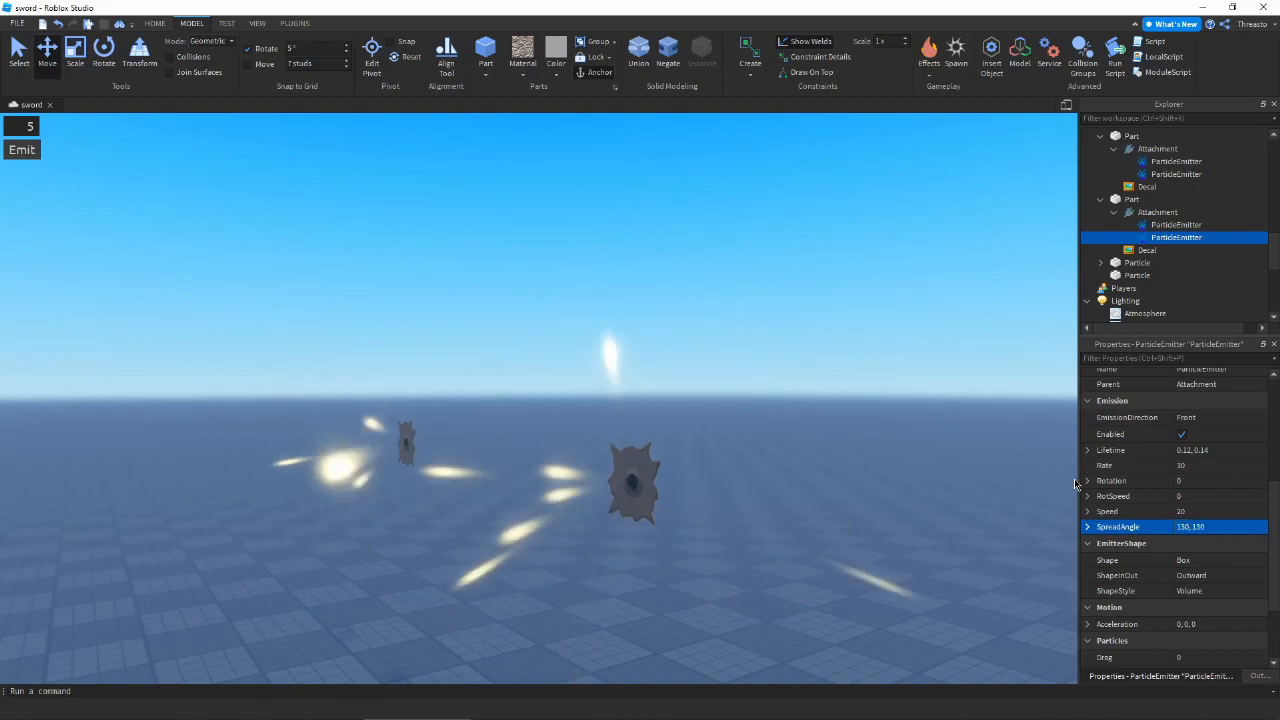
# Set the second emitter's Color to a gray, 128, 129, 128, and its LightEmission to 0.25.
pyautogui.scroll(5, 1135, 461)
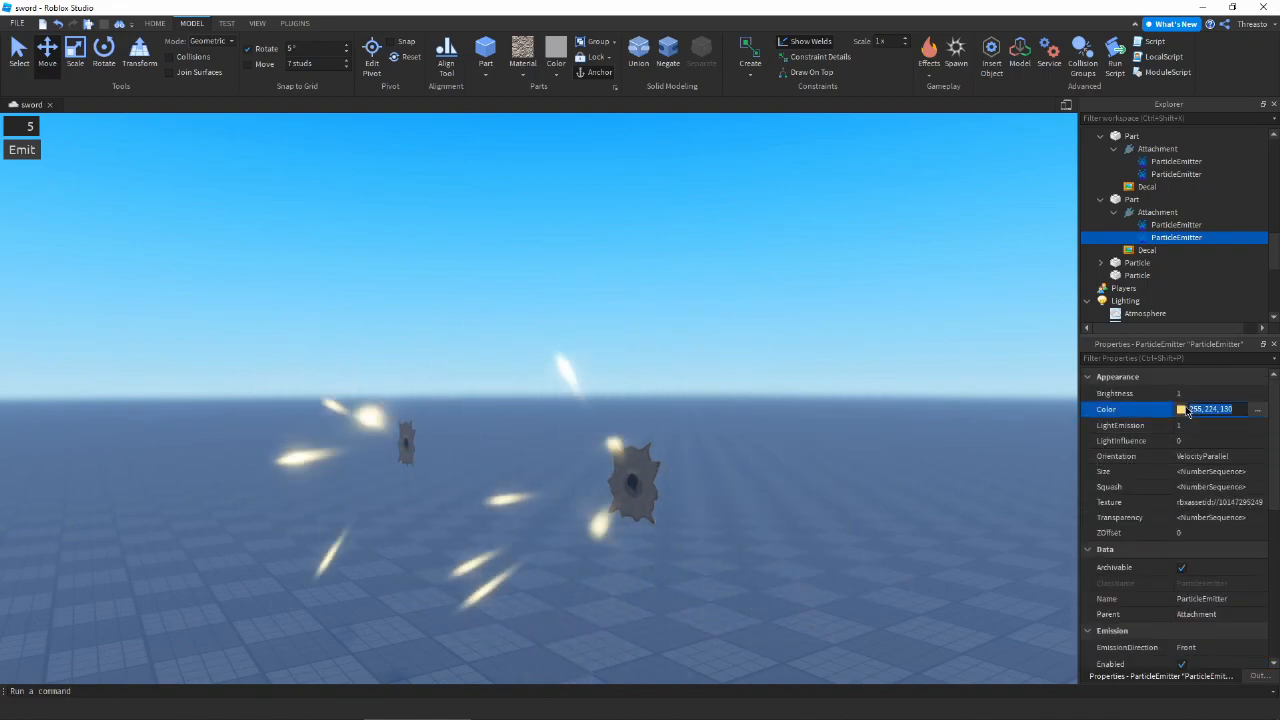
pyautogui.click(1186, 411)
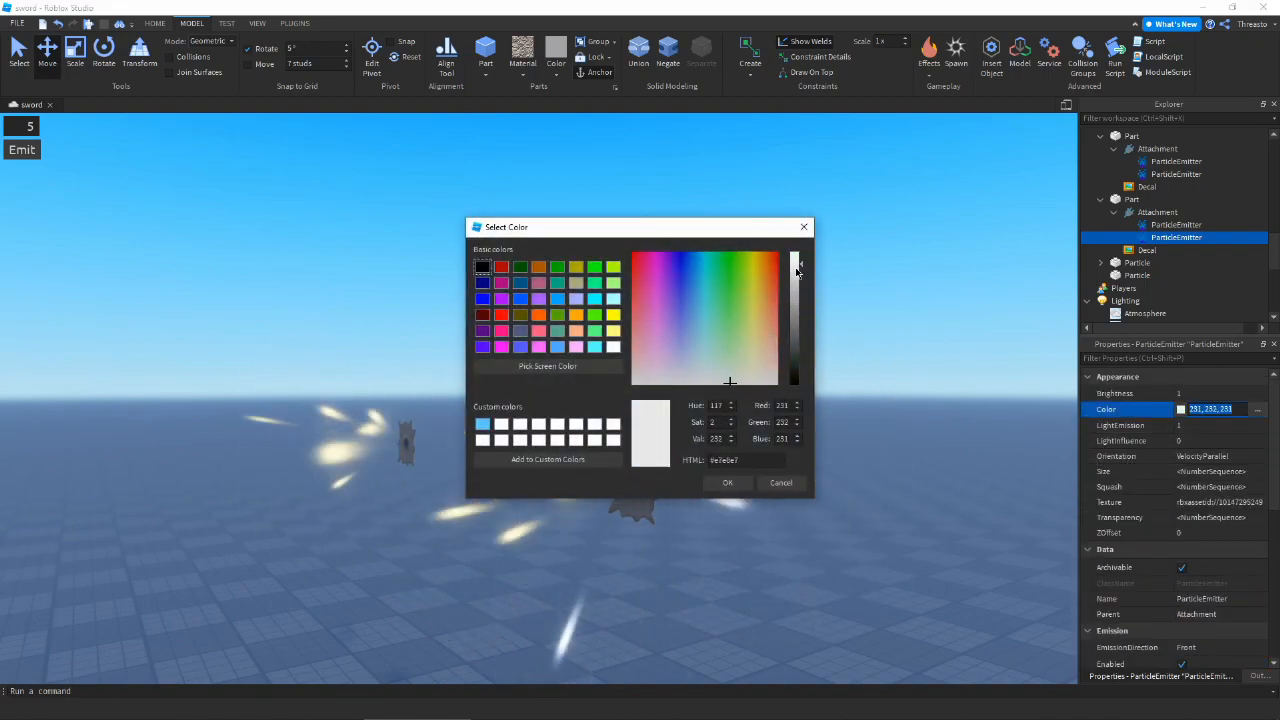
pyautogui.click(737, 482)
pyautogui.click(1249, 429)
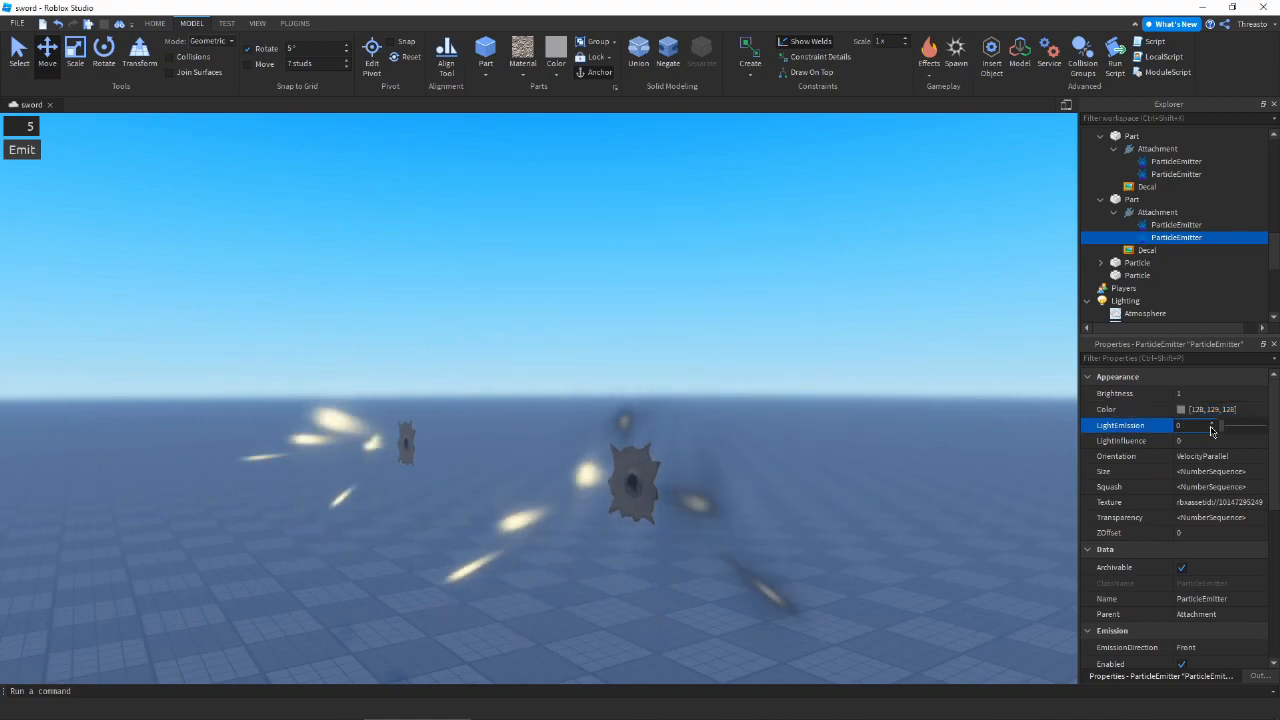
# Set the gray emitter's SpreadAngle to 0, 70 and its Speed to 10.
pyautogui.scroll(-6, 1212, 431)
pyautogui.click(1117, 578)
pyautogui.click(1206, 607)
pyautogui.write('-10')
pyautogui.press('Return')
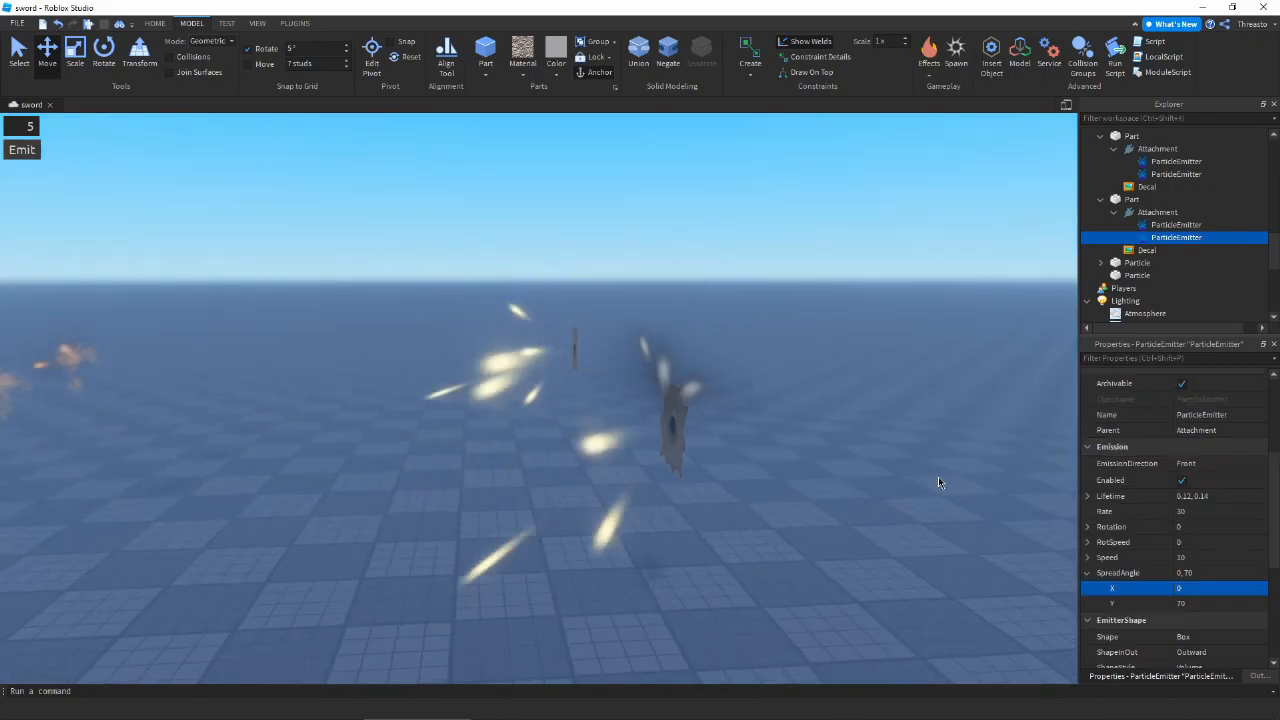
pyautogui.moveTo(938, 476); pyautogui.dragTo(908, 488, button='right')
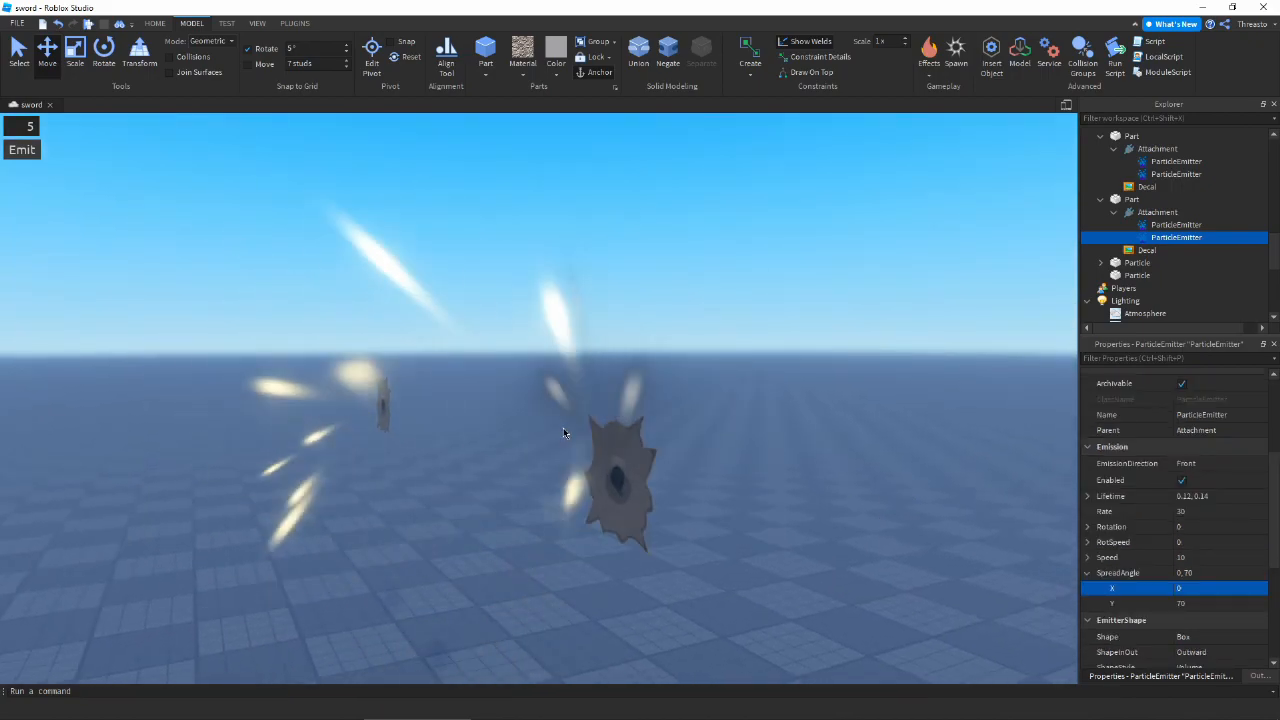
pyautogui.moveTo(666, 420); pyautogui.dragTo(900, 398, button='right')
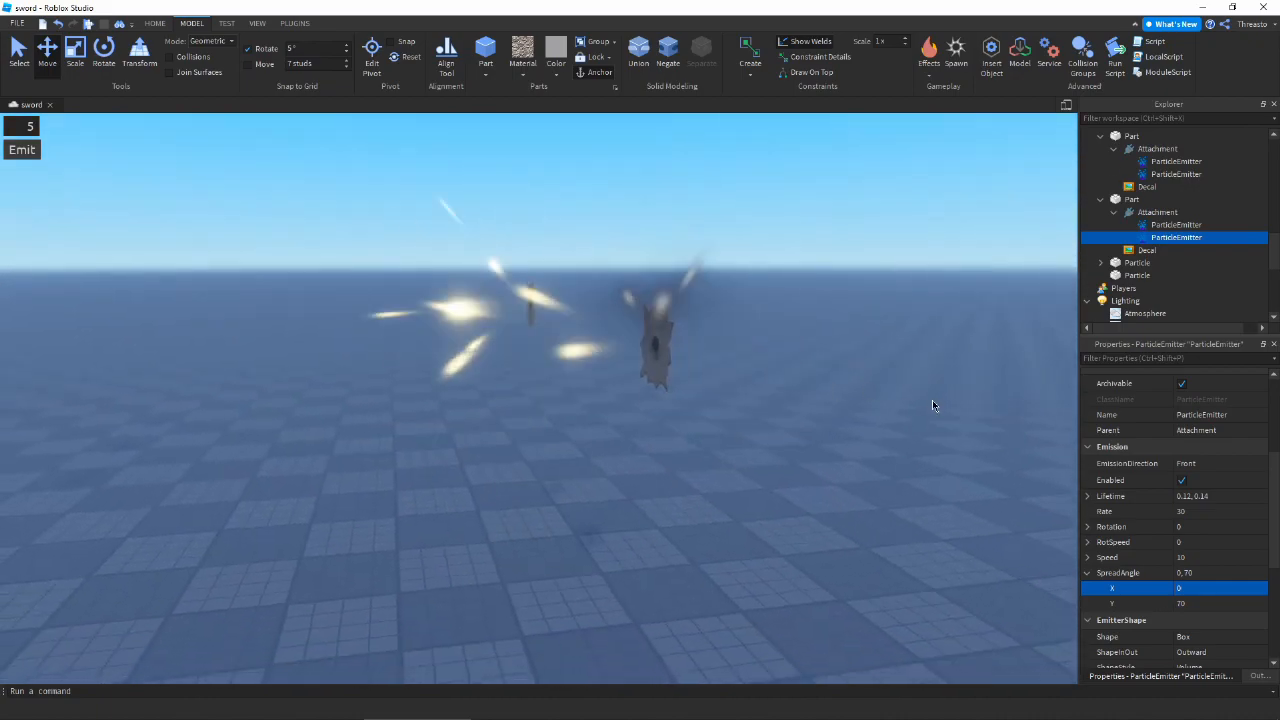
# Set the gray emitter's Lifetime to 0.3.
pyautogui.click(1216, 497)
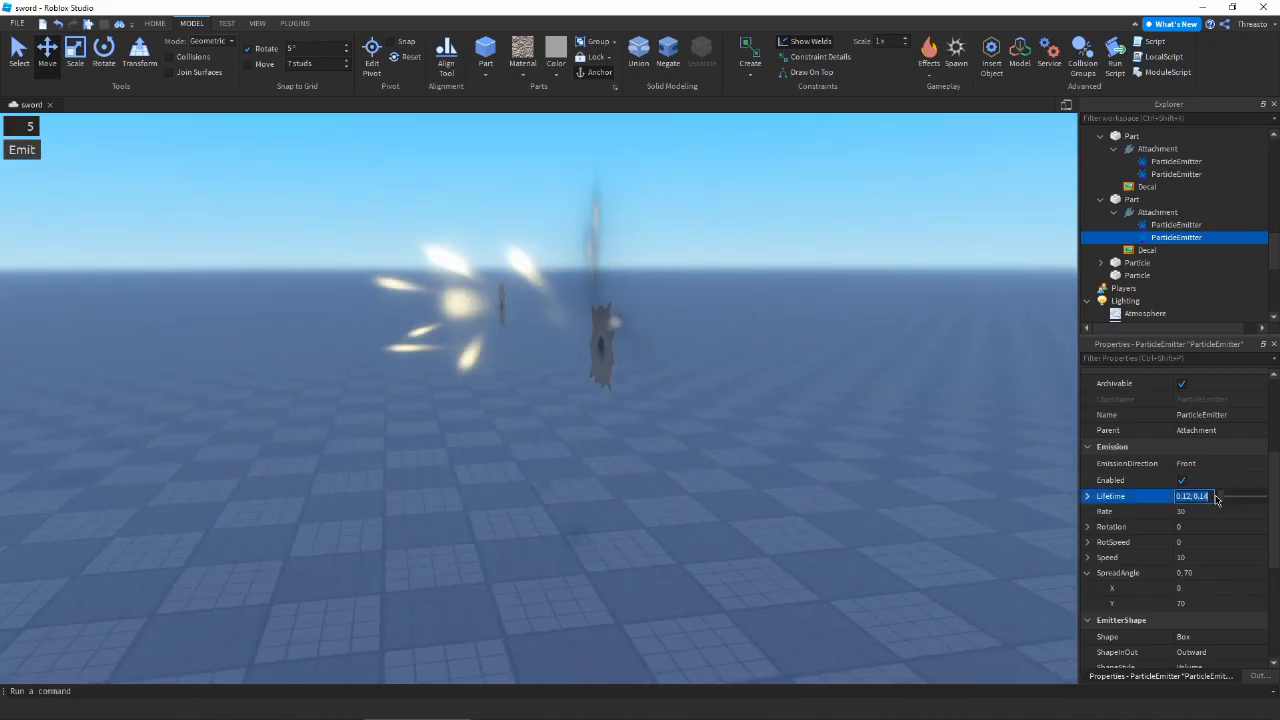
pyautogui.write('0.3')
pyautogui.press('Return')
pyautogui.moveTo(915, 402); pyautogui.dragTo(914, 402, button='right')
# Replace the gray emitter's Texture with a smoke image from the texture list.
pyautogui.scroll(5, 1219, 500)
pyautogui.click(1222, 502)
pyautogui.scroll(-10, 1213, 604)
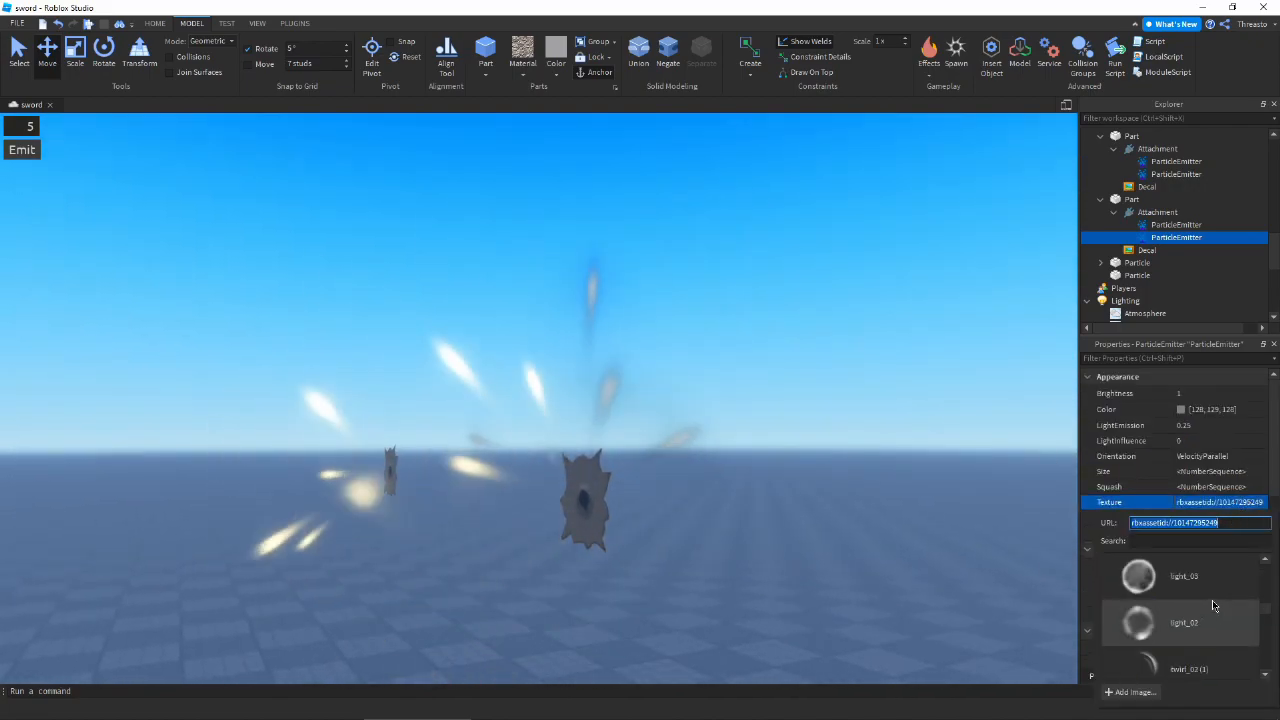
pyautogui.scroll(-10, 1212, 600)
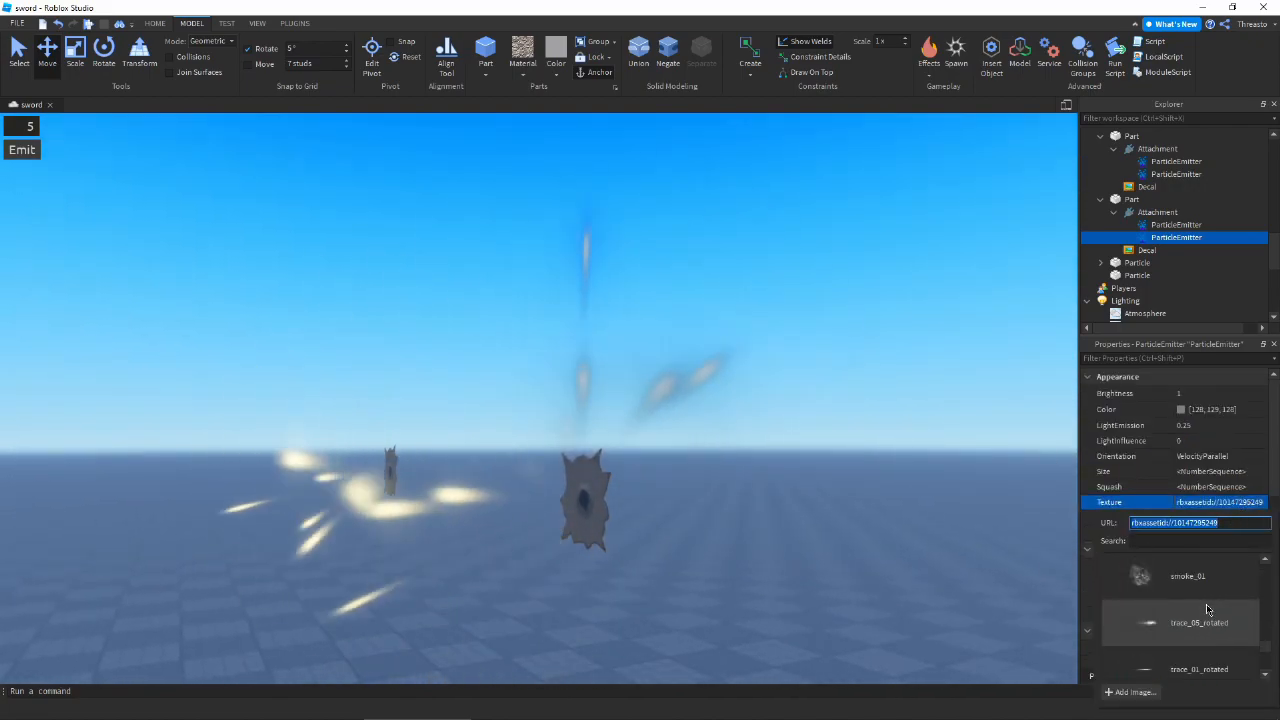
pyautogui.click(1200, 622)
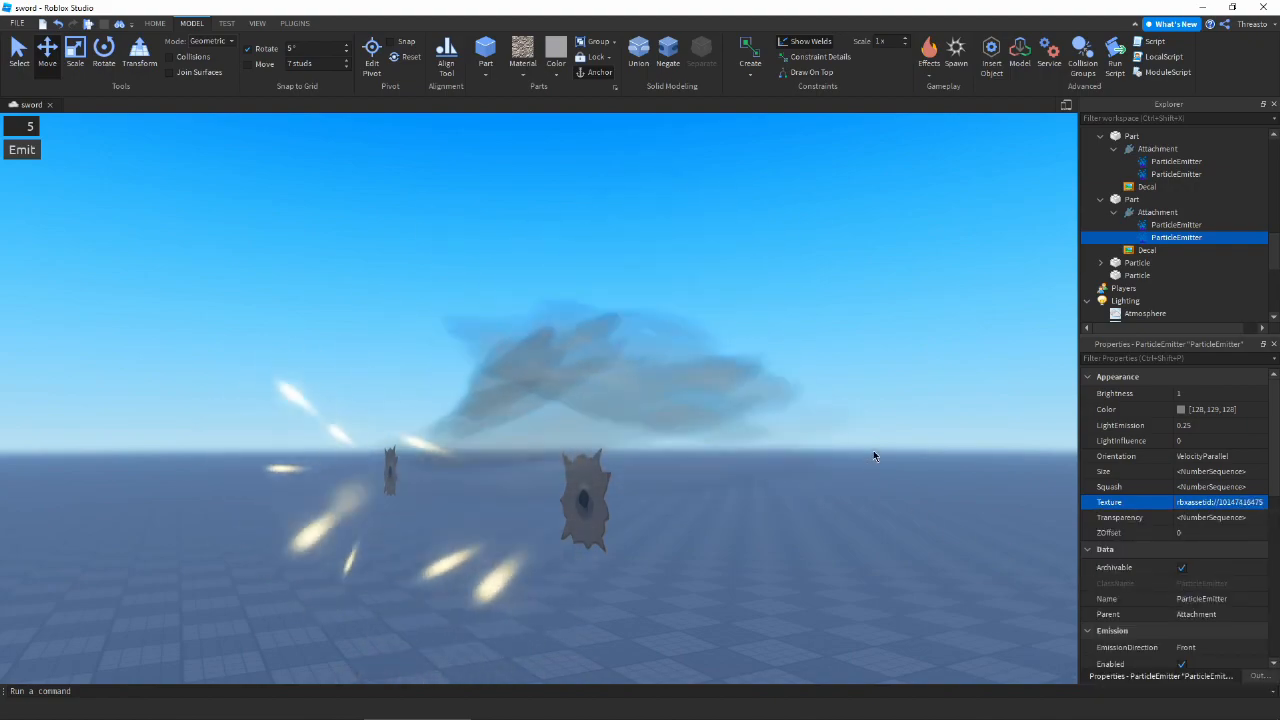
# Set the smoke emitter's Squash to 0, lower the start of its Size curve, and set EmissionDirection to Back.
pyautogui.click(1196, 486)
pyautogui.write('0')
pyautogui.press('Return')
pyautogui.doubleClick(1258, 472)
pyautogui.moveTo(423, 403); pyautogui.dragTo(421, 414)
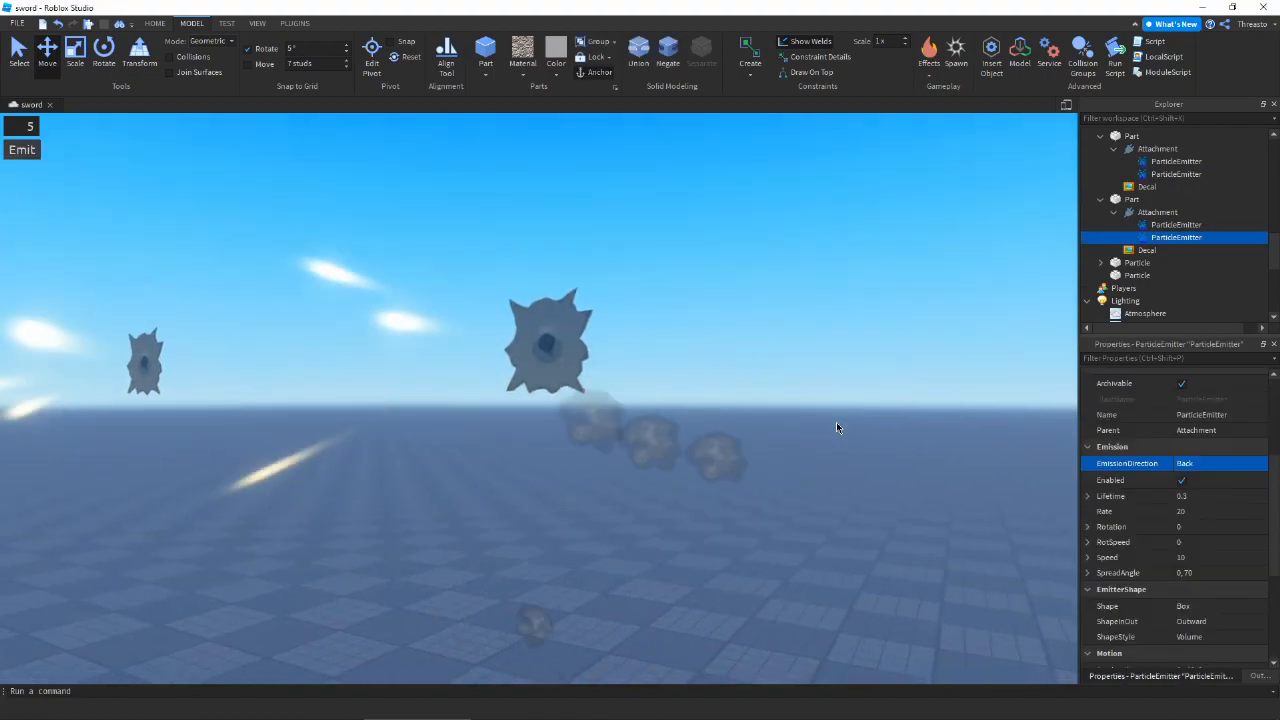
# Set the smoke emitter's Speed to 5, its SpreadAngle Y to 130 and its Rate to 25.
pyautogui.click(1194, 557)
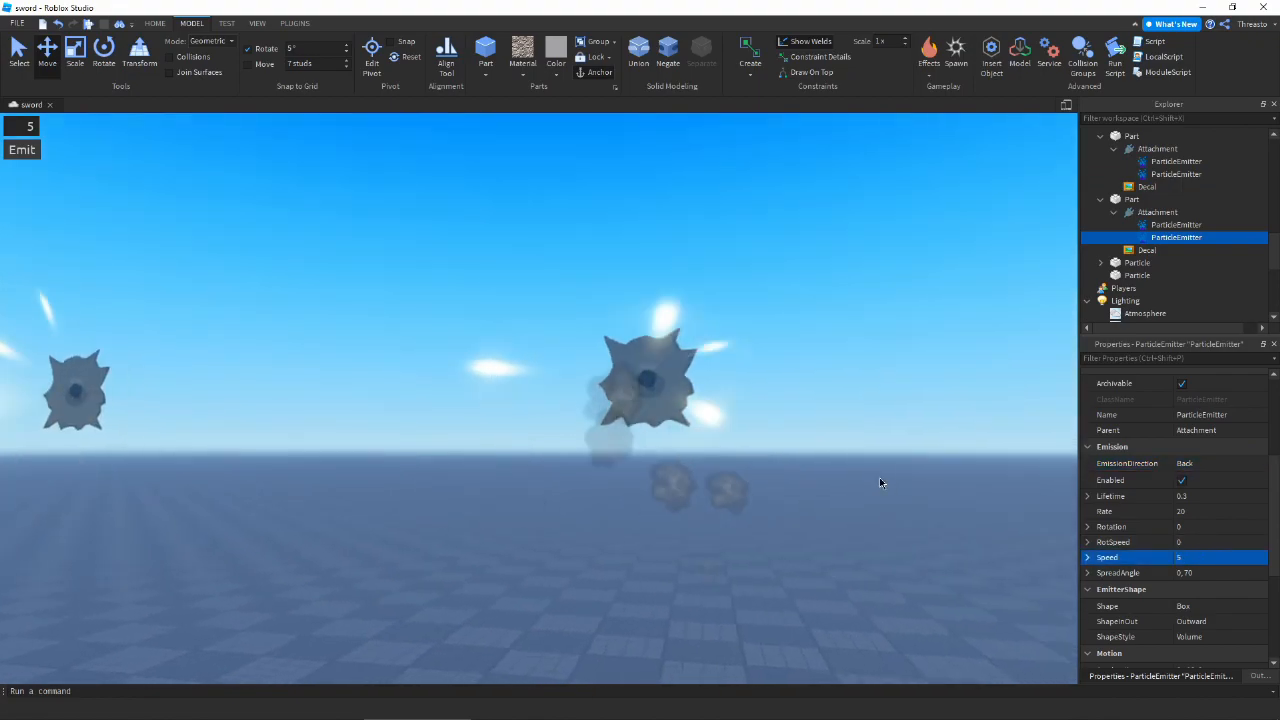
pyautogui.click(1087, 572)
pyautogui.click(1210, 603)
pyautogui.write('130')
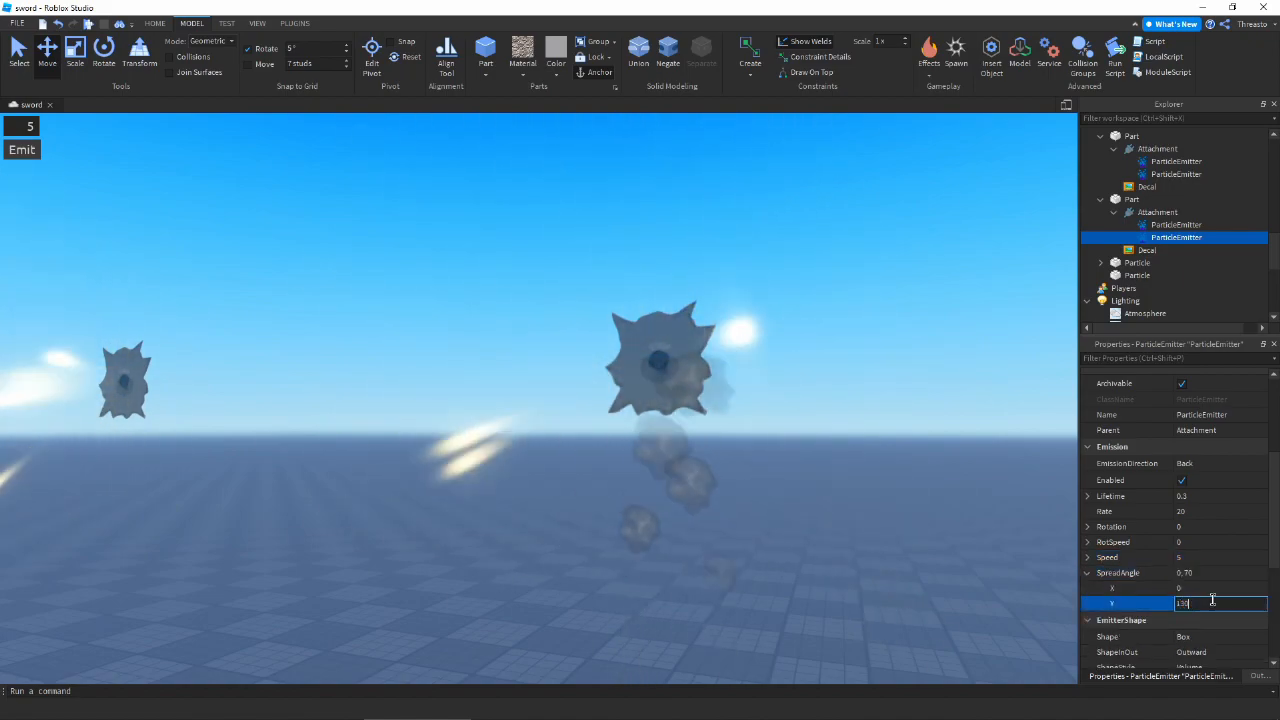
pyautogui.press('Return')
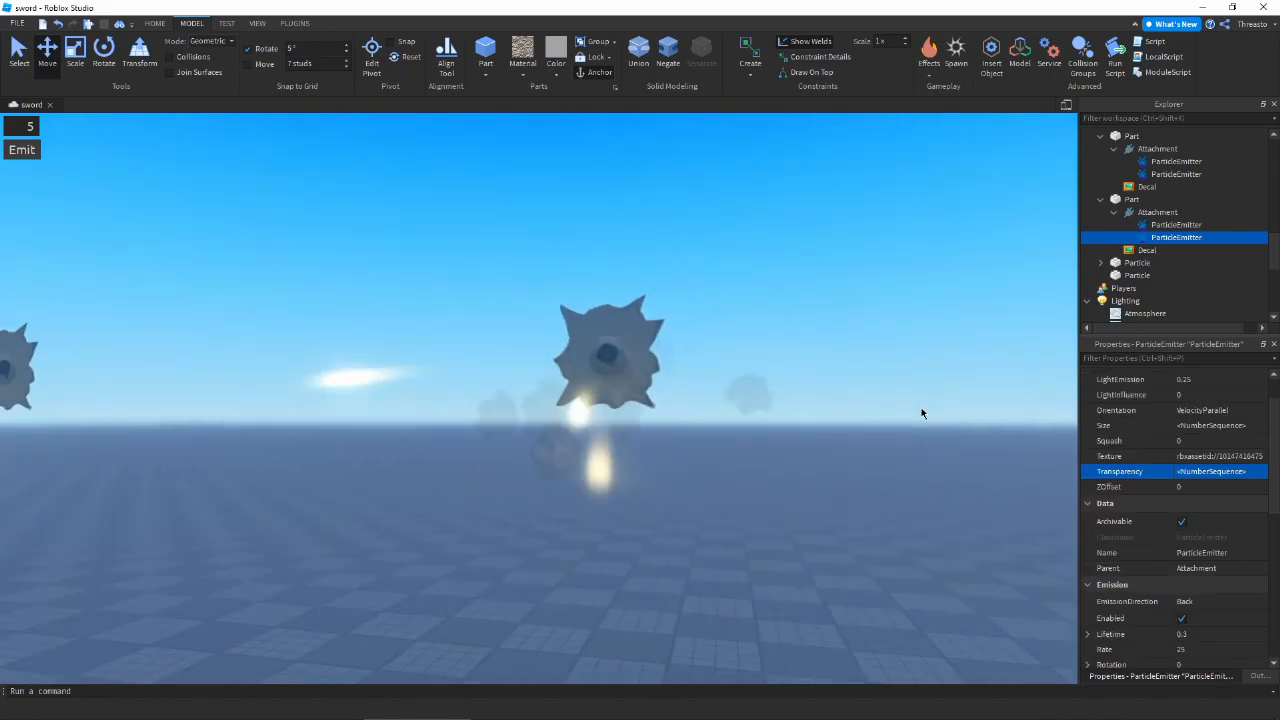
# Edit the smoke emitter's Size curve to make the smoke puffs larger, and clear the selection.
pyautogui.scroll(-4, 1183, 513)
pyautogui.scroll(5, 1183, 515)
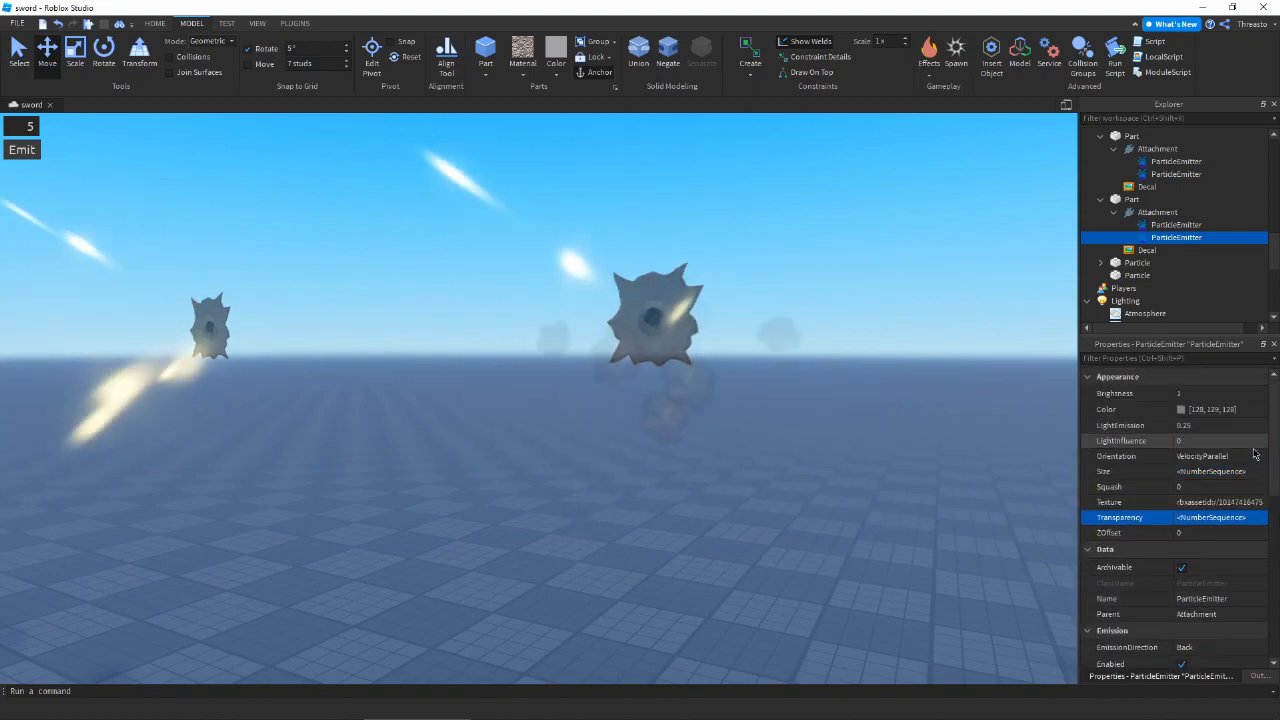
pyautogui.click(1258, 471)
pyautogui.click(1264, 471)
pyautogui.moveTo(564, 268); pyautogui.dragTo(307, 445)
pyautogui.click(582, 625)
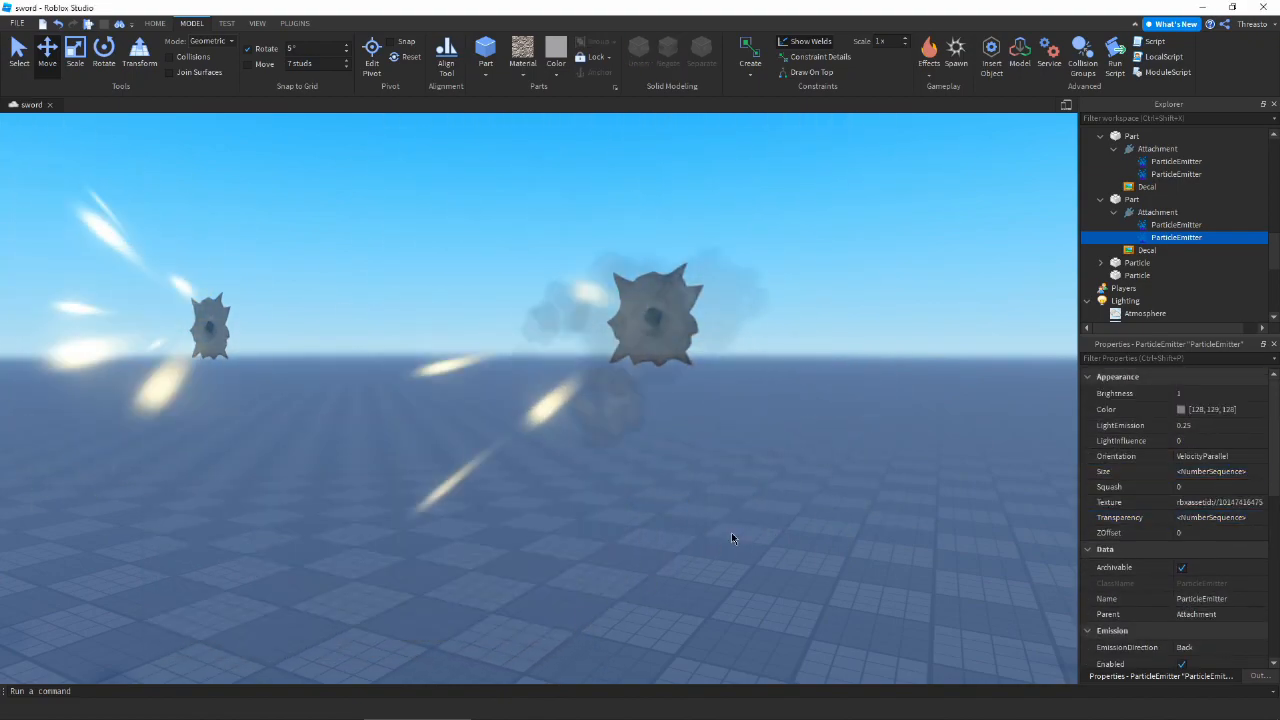
pyautogui.click(731, 532)
# Examine the combined spark and smoke effect on the copied part from several distances and angles.
pyautogui.scroll(-5, 732, 522)
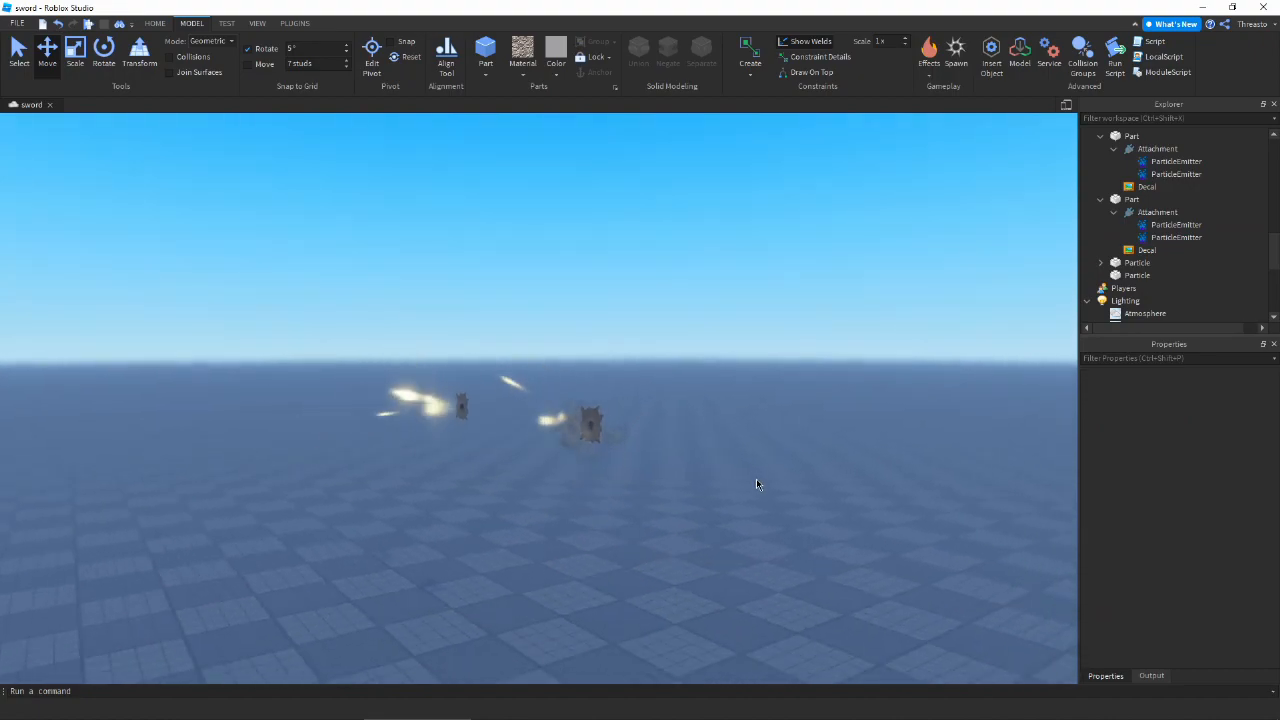
pyautogui.scroll(3, 572, 430)
pyautogui.moveTo(710, 403); pyautogui.dragTo(710, 430, button='right')
pyautogui.scroll(-4, 690, 413)
pyautogui.press('w')
pyautogui.press('w')
pyautogui.press('w')
pyautogui.press('w')
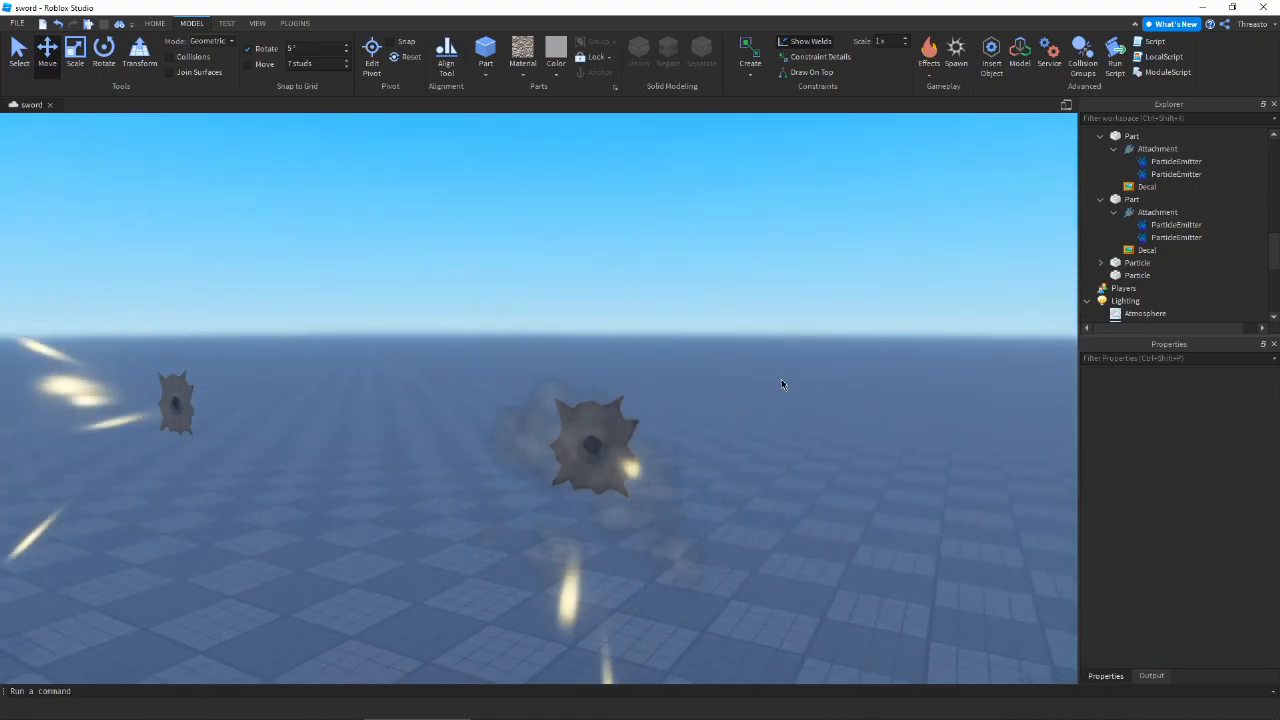
pyautogui.moveTo(781, 384); pyautogui.dragTo(756, 393, button='right')
pyautogui.press('s')
pyautogui.press('q')
pyautogui.press('a')
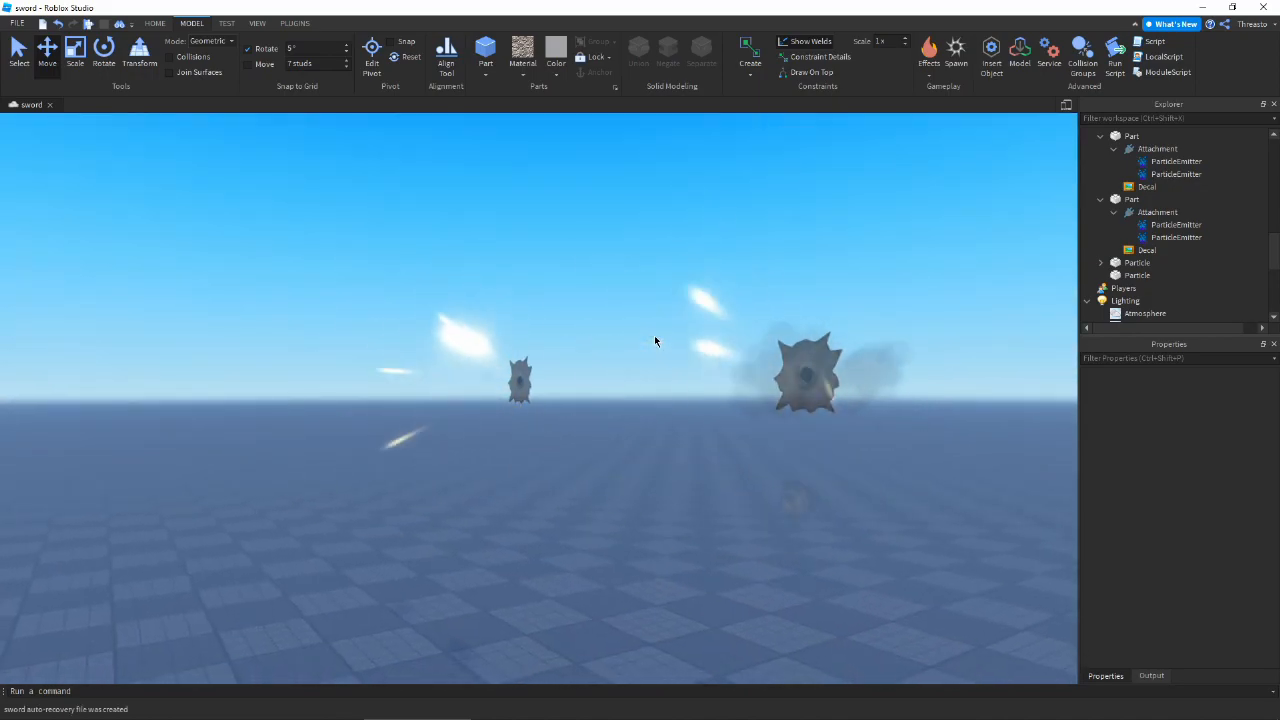